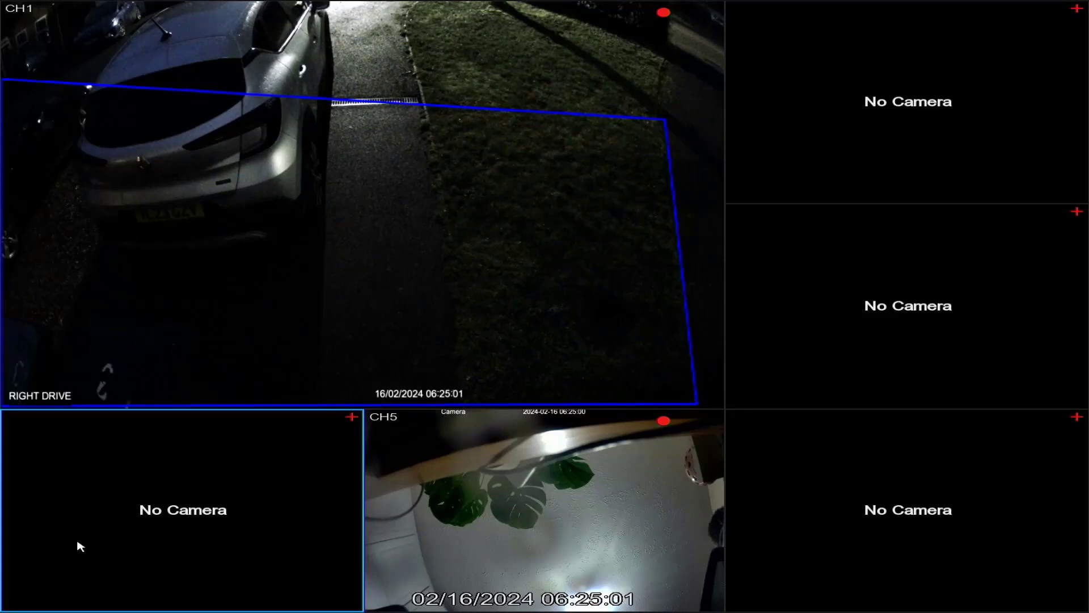
Unlock the recorder's setup with the unlock pattern and open the Motion alarm settings
mouse_move(87, 579)
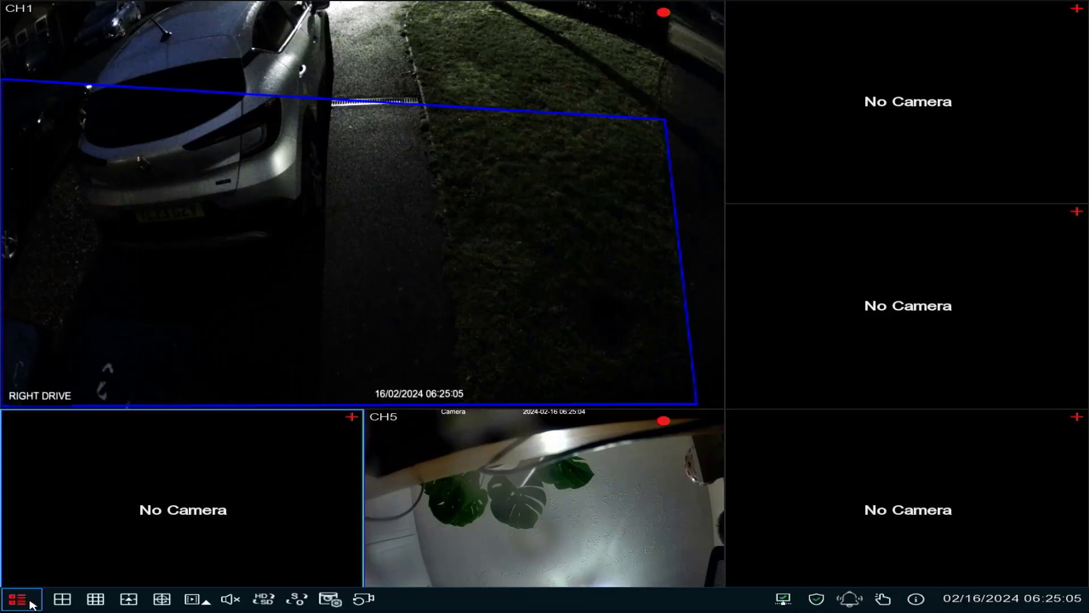
left_click(31, 604)
left_click(53, 512)
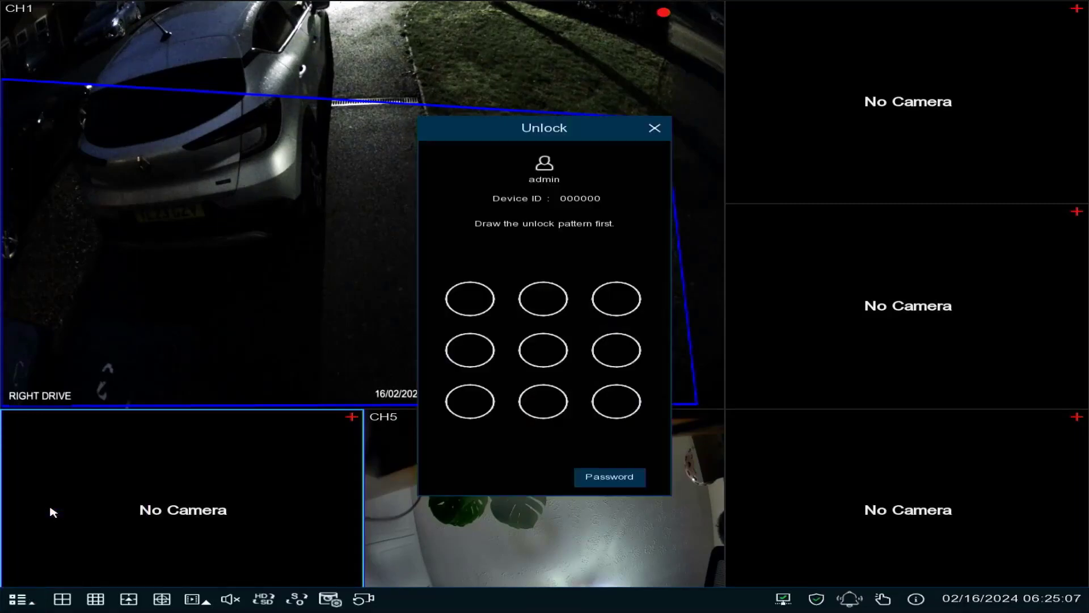
mouse_move(626, 296)
left_mouse_down()
mouse_move(469, 392)
mouse_move(470, 299)
left_mouse_up()
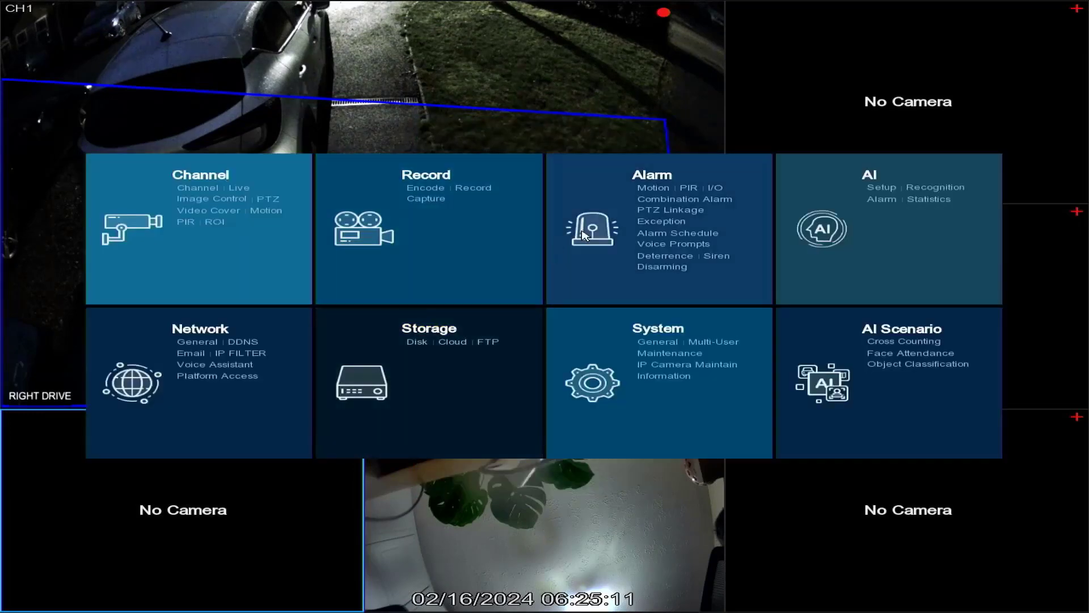
left_click(657, 183)
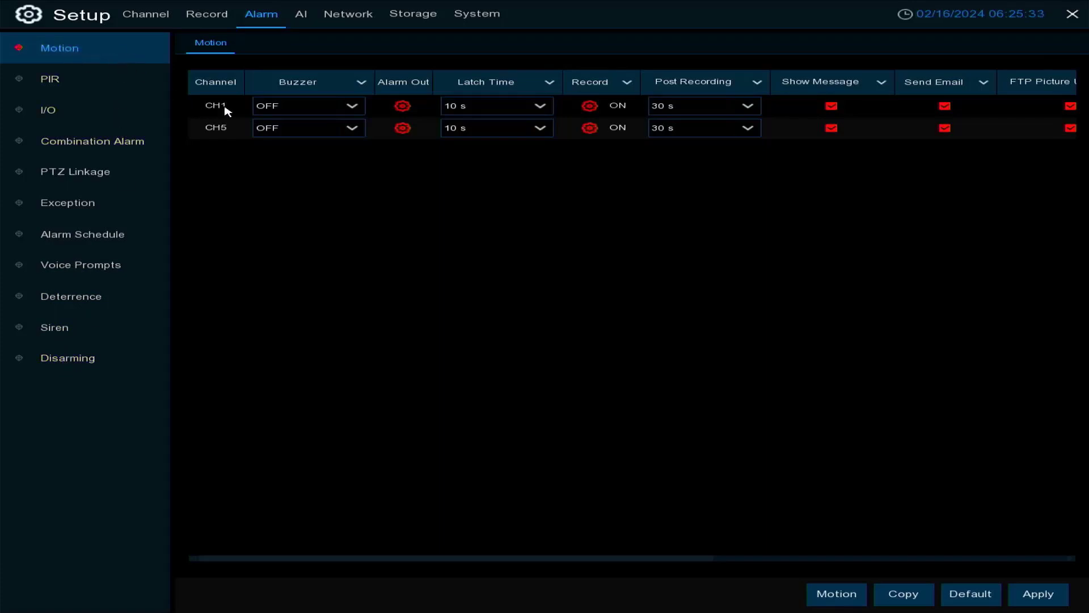
Examine the Buzzer, Alarm Out and Latch Time choices for CH1 in the Motion alarm settings
left_click(344, 113)
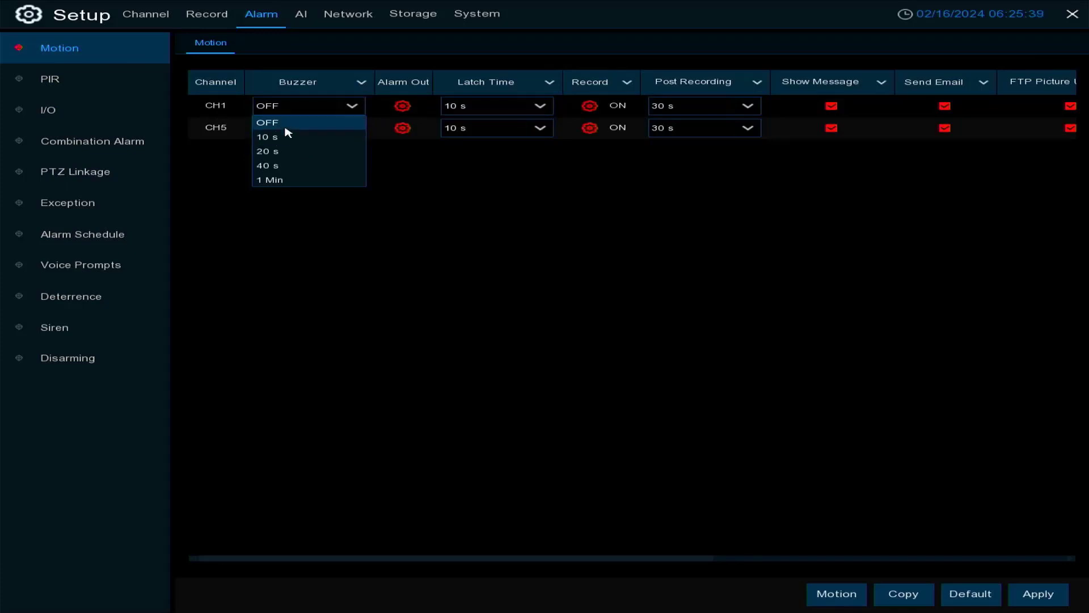
left_click(448, 181)
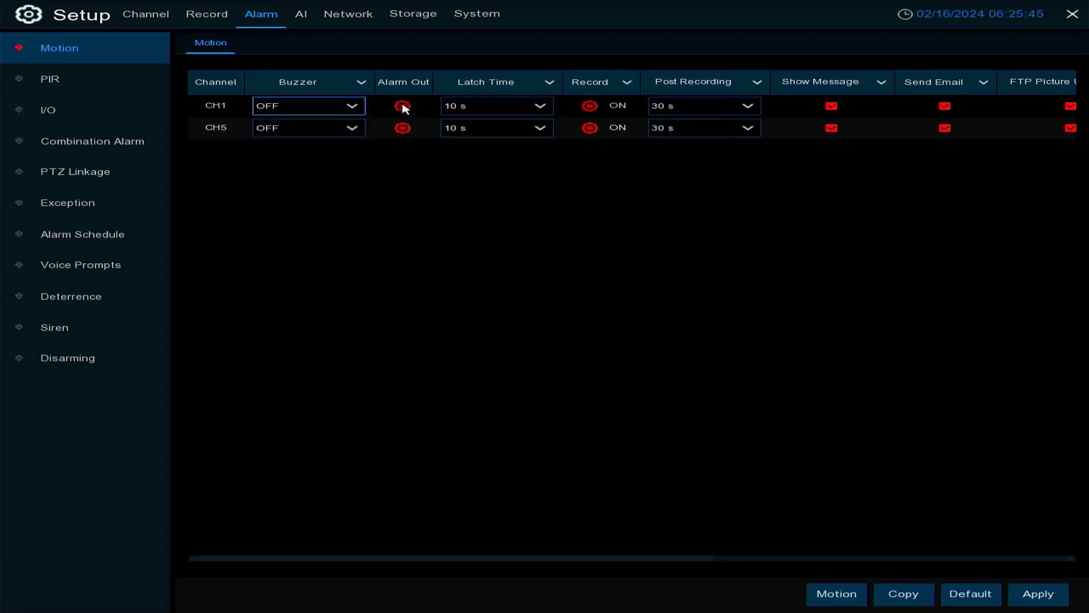
left_click(403, 106)
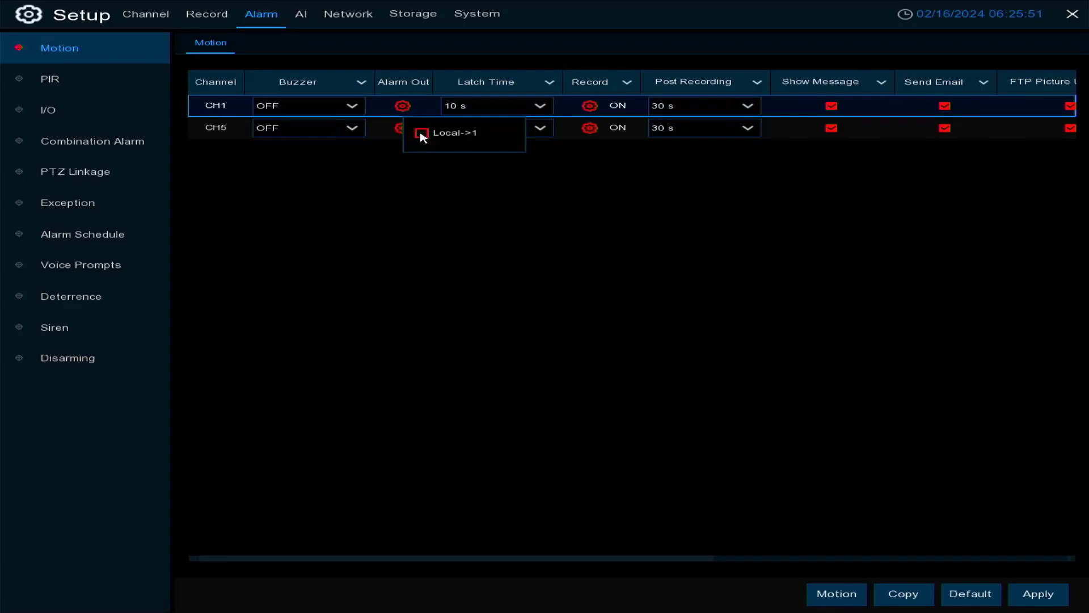
left_click(384, 196)
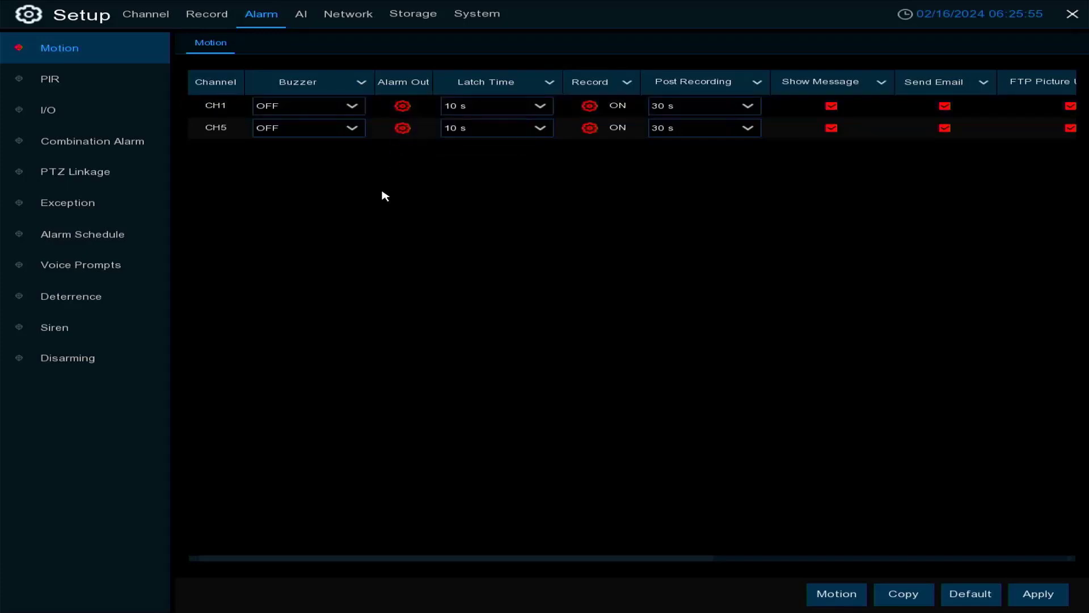
left_click(533, 112)
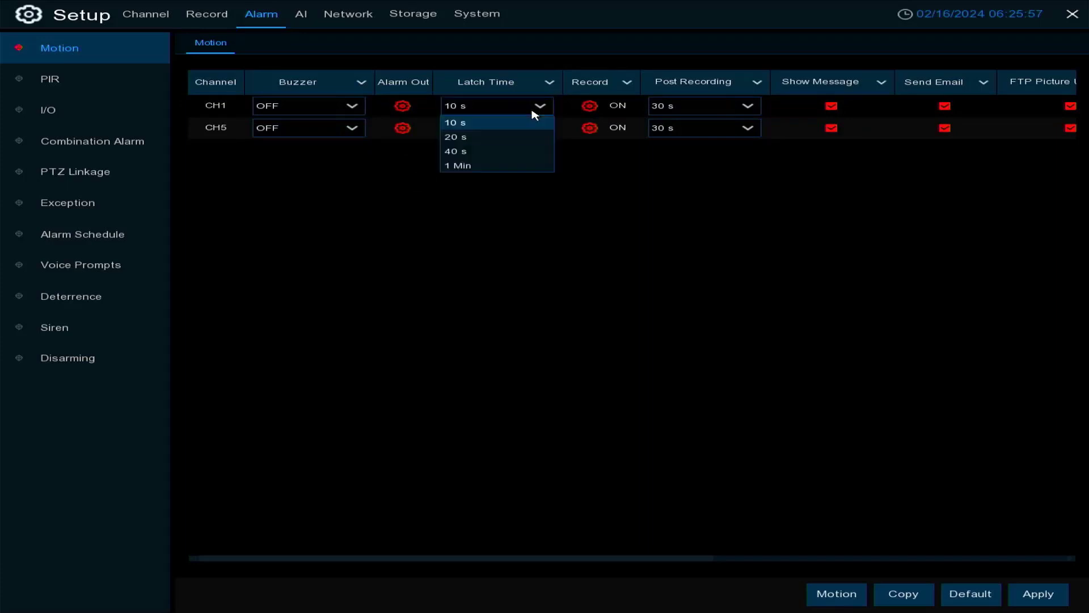
right_click(429, 192)
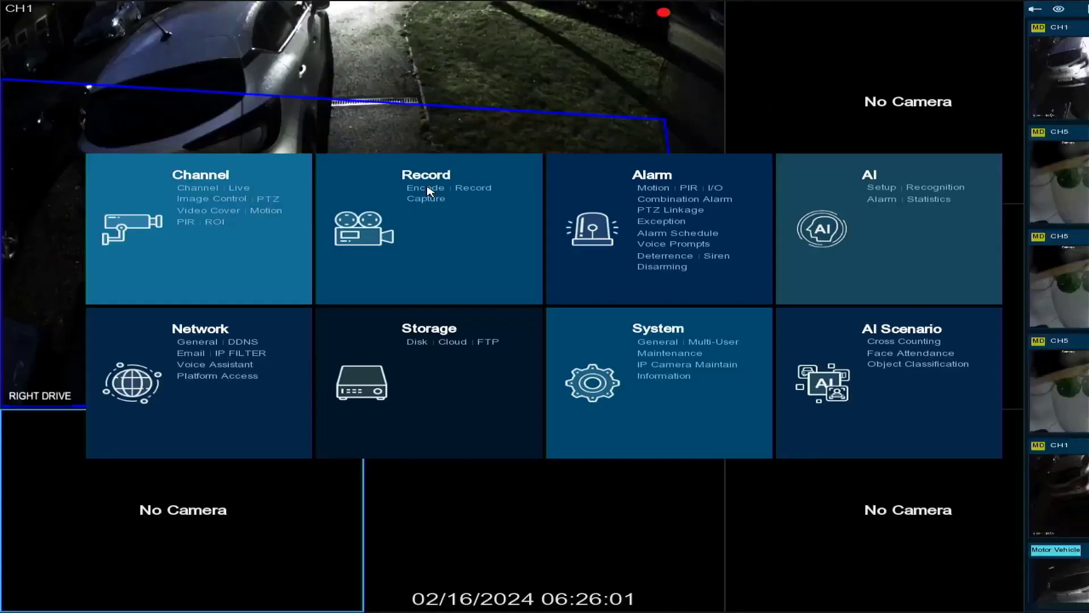
left_click(645, 181)
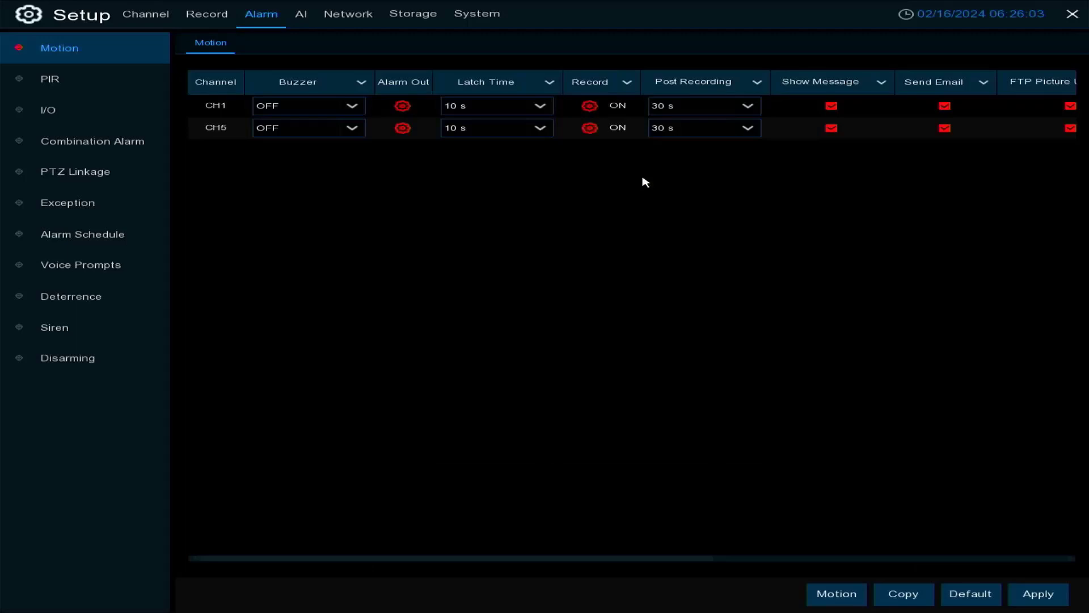
Select all eight record channels for CH1's motion alarm and disable its Record Channel option
left_click(587, 109)
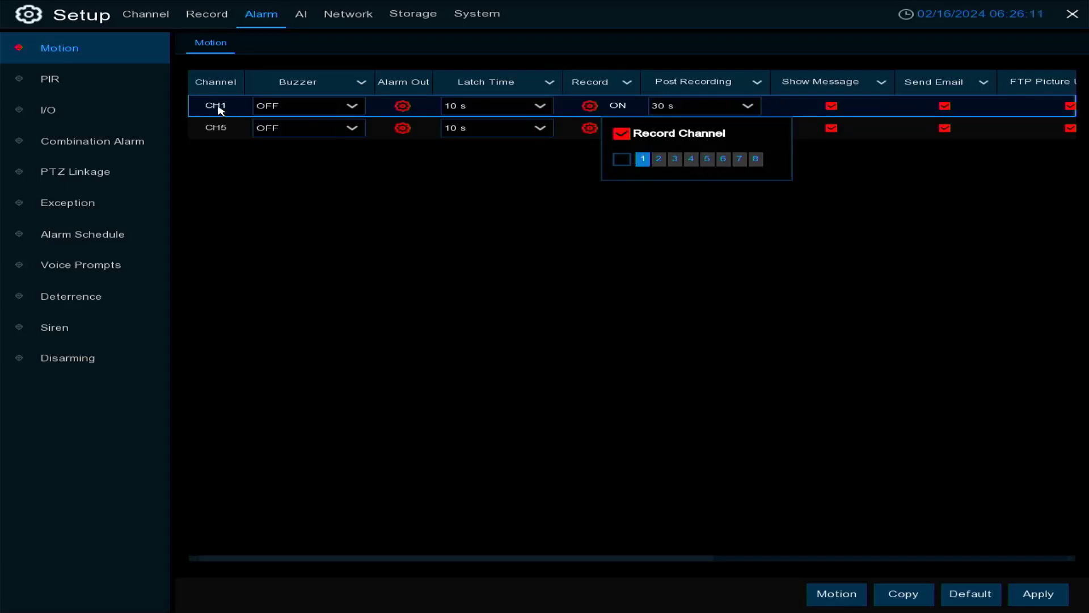
left_click(626, 164)
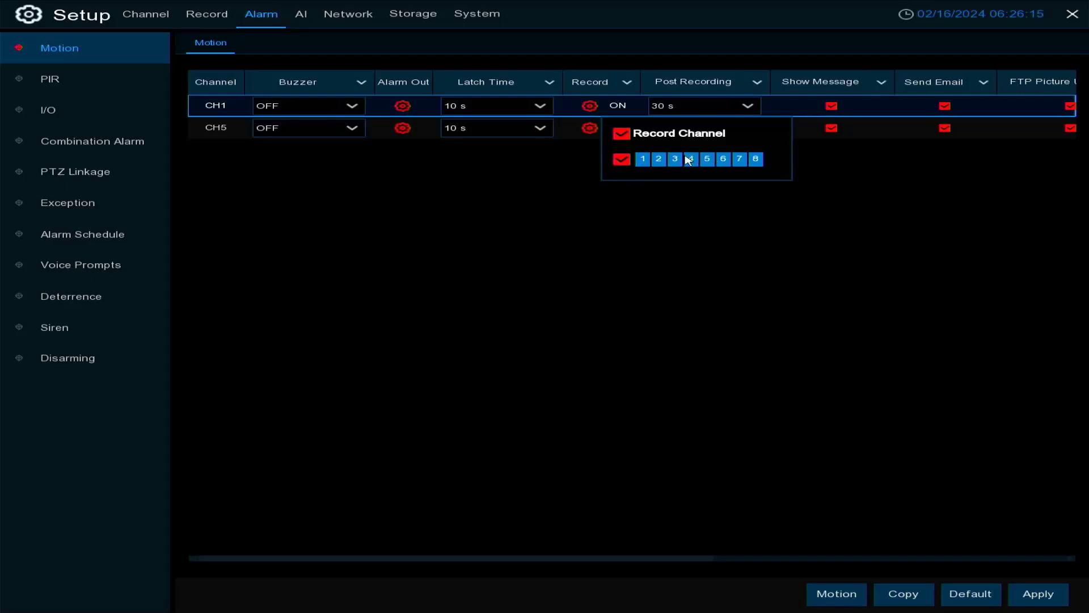
left_click(623, 139)
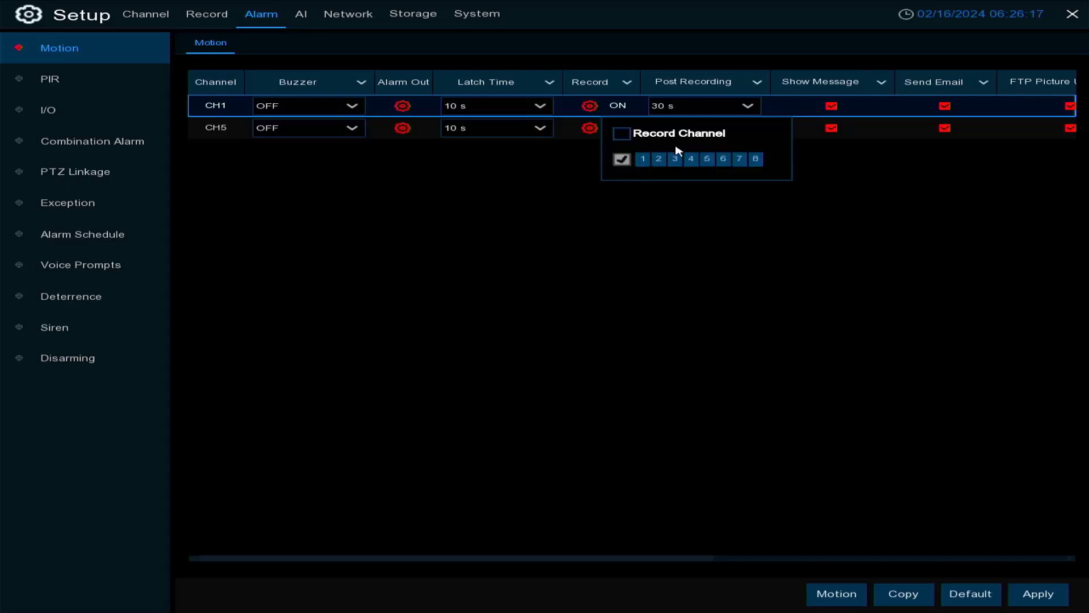
left_click(669, 263)
Check CH1's Post Recording durations and switch its FTP Video Upload option on and back off
left_click(753, 111)
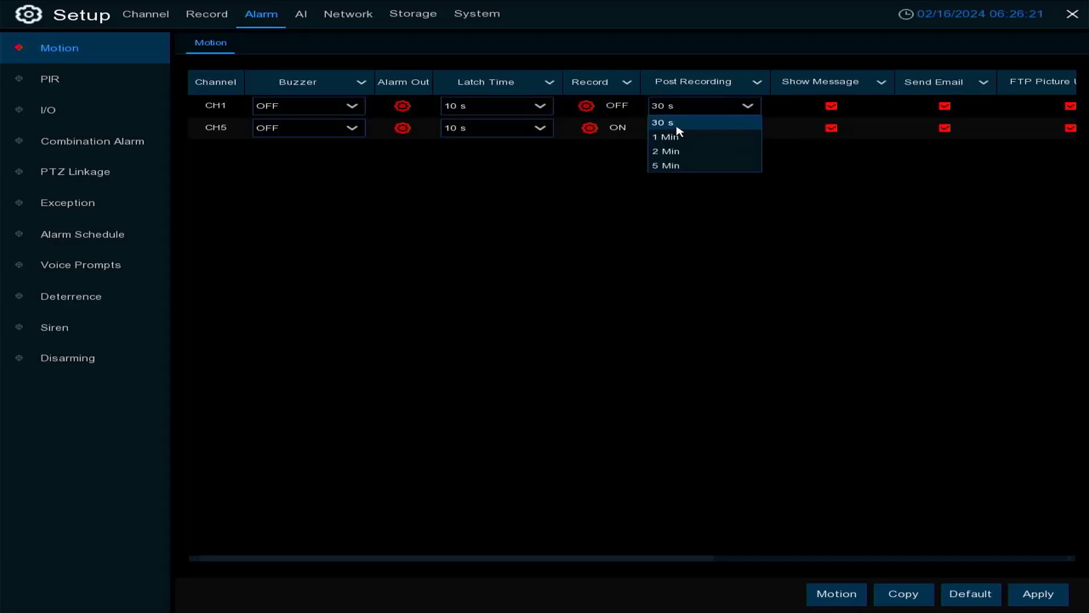
left_click(667, 565)
left_click_drag(672, 559, 810, 564)
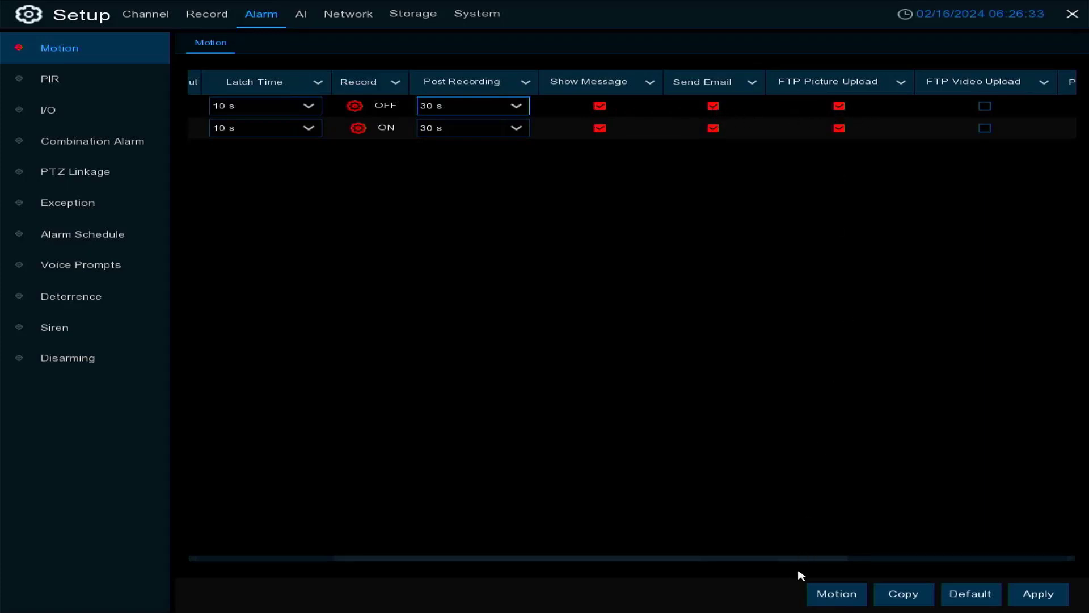
left_click_drag(812, 561, 987, 567)
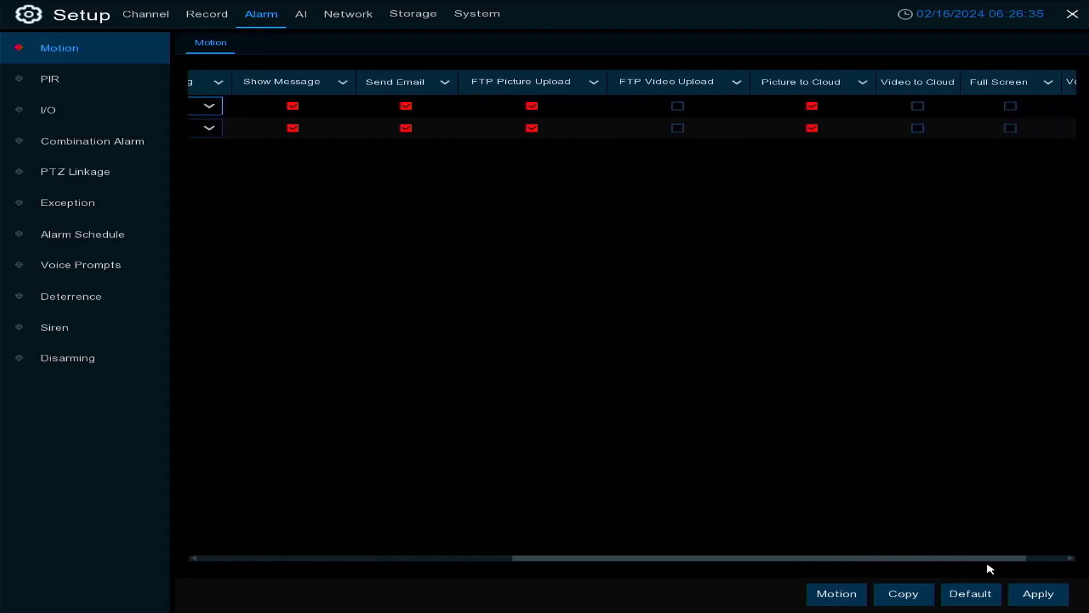
left_click(679, 106)
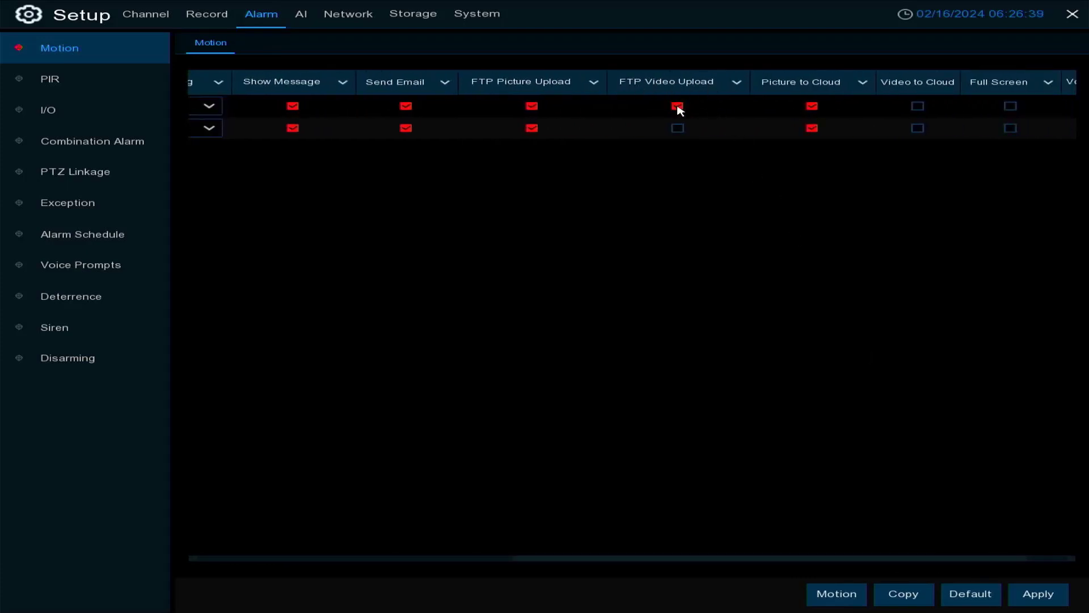
left_click(678, 106)
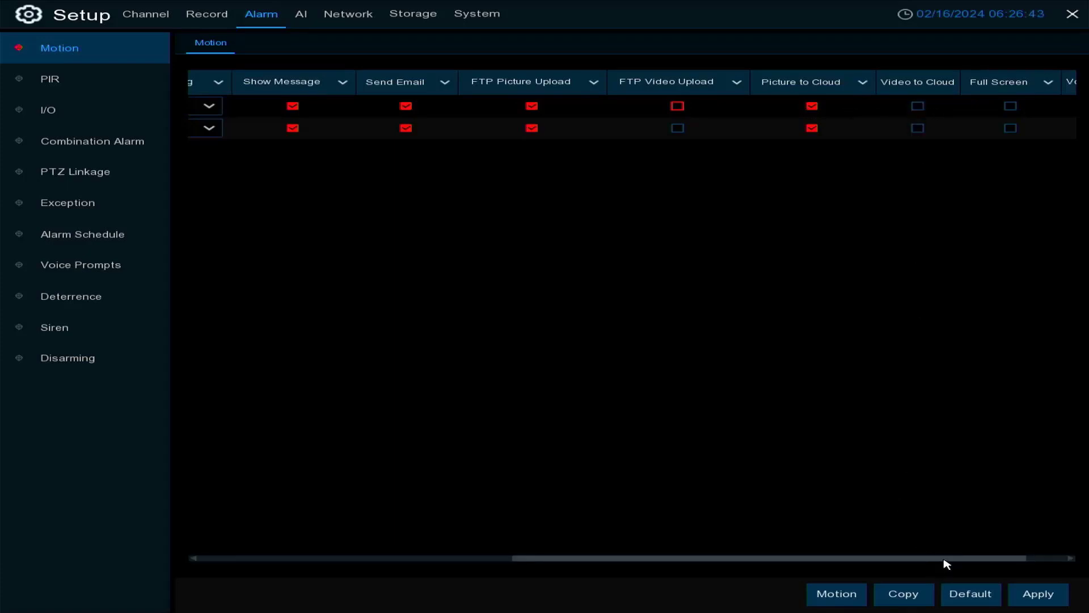
Assign the Test voice prompt to CH1's motion alarm and leave the Motion settings
left_click(1046, 558)
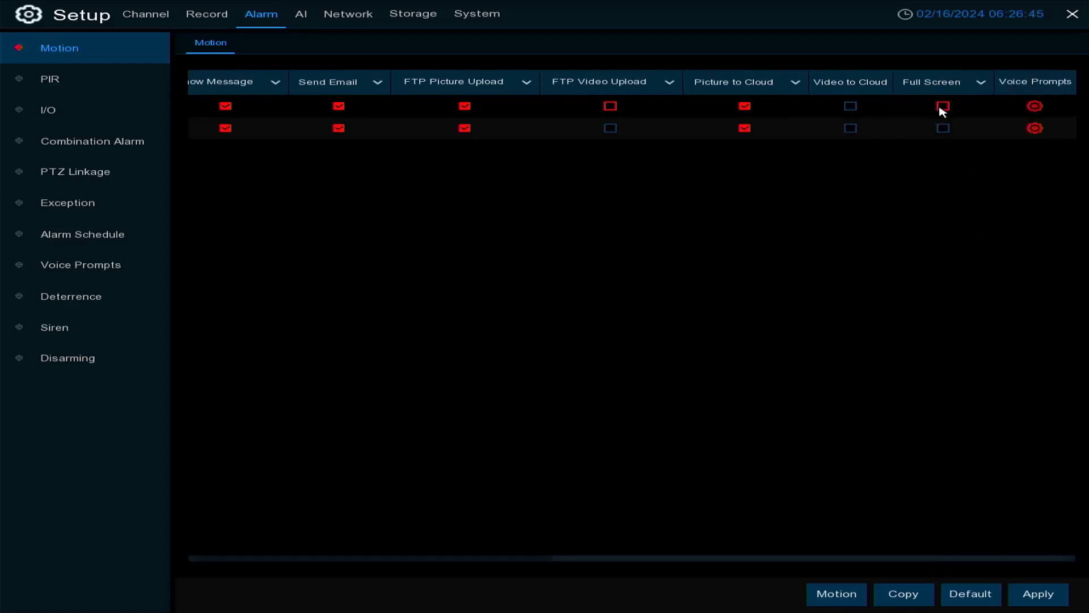
left_click(944, 107)
left_click(1036, 109)
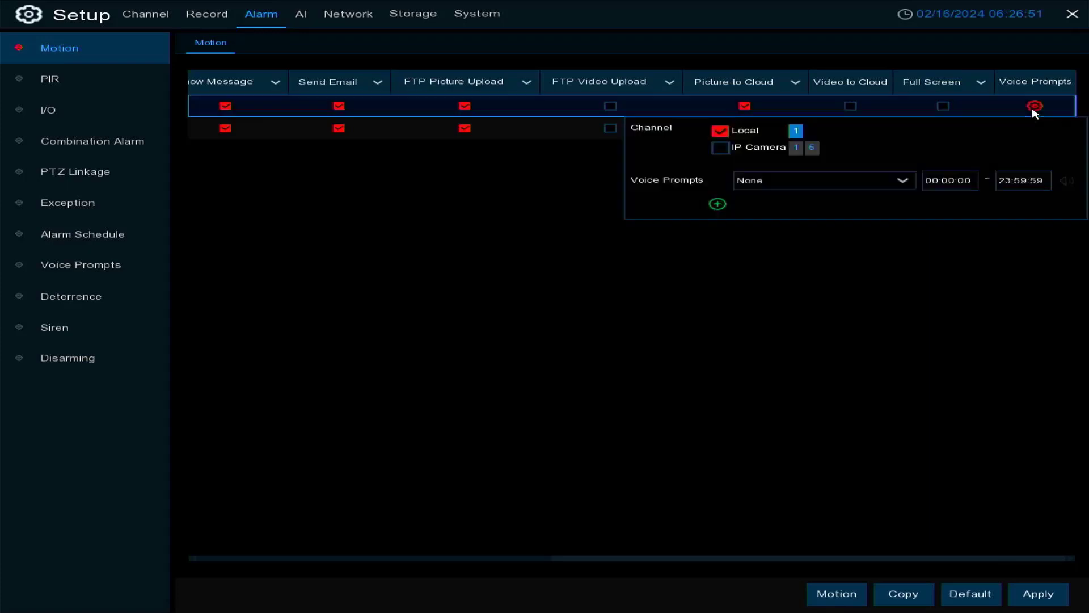
left_click(737, 181)
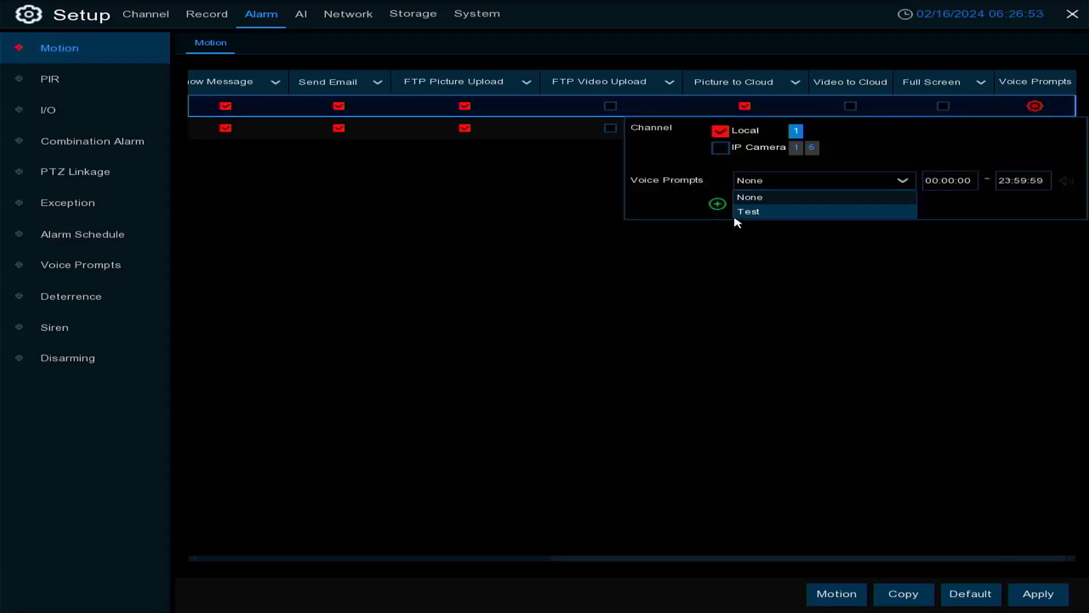
left_click(762, 218)
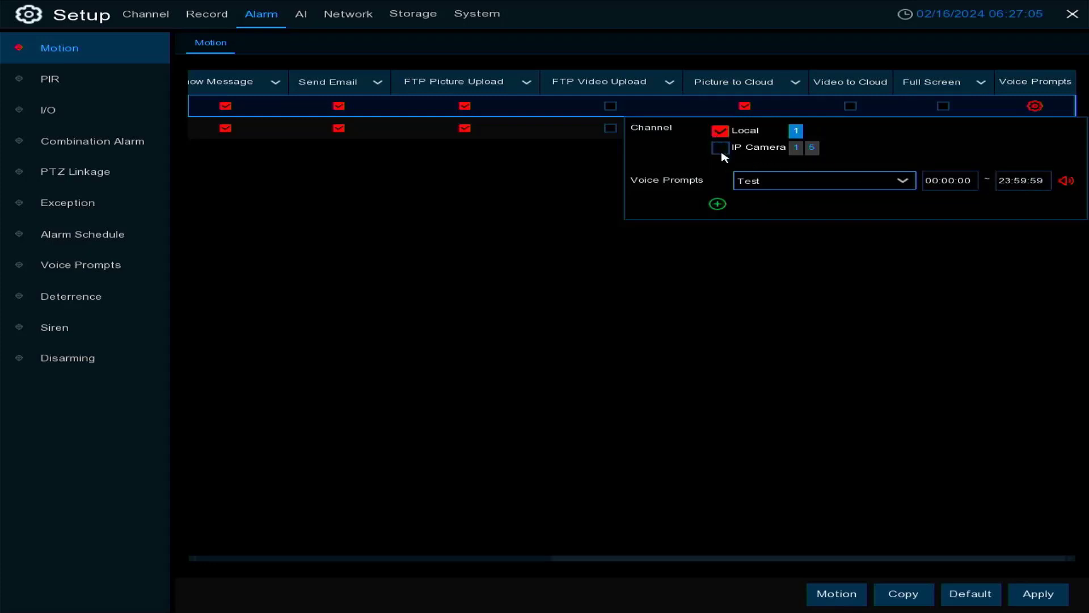
right_click(834, 454)
right_click(833, 453)
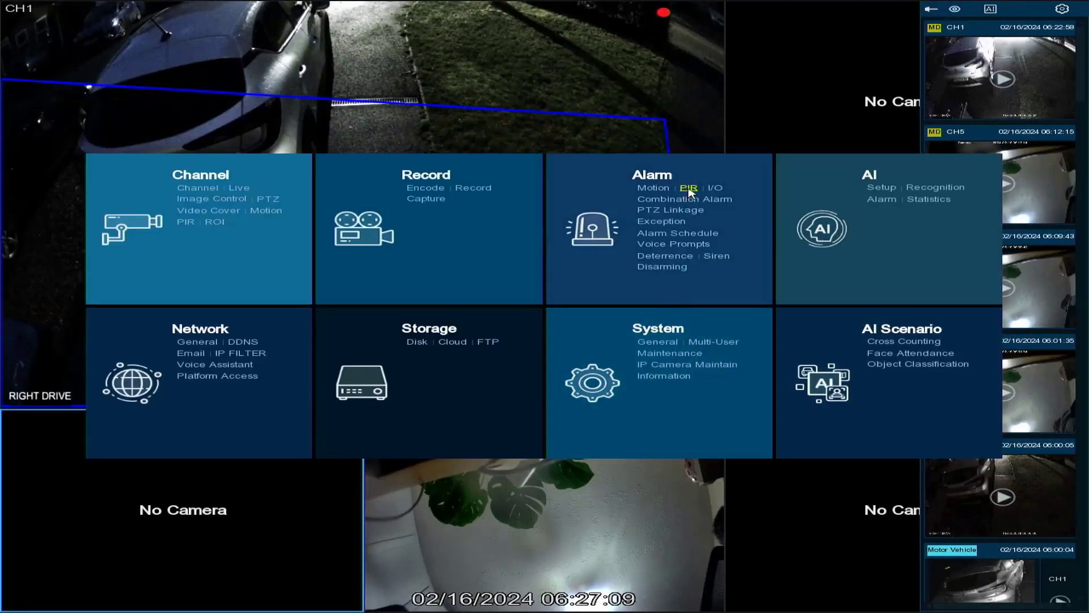
Review the PIR alarm settings and the I/O alarm settings, including the Alarm Type choices for Local<-1
left_click(689, 188)
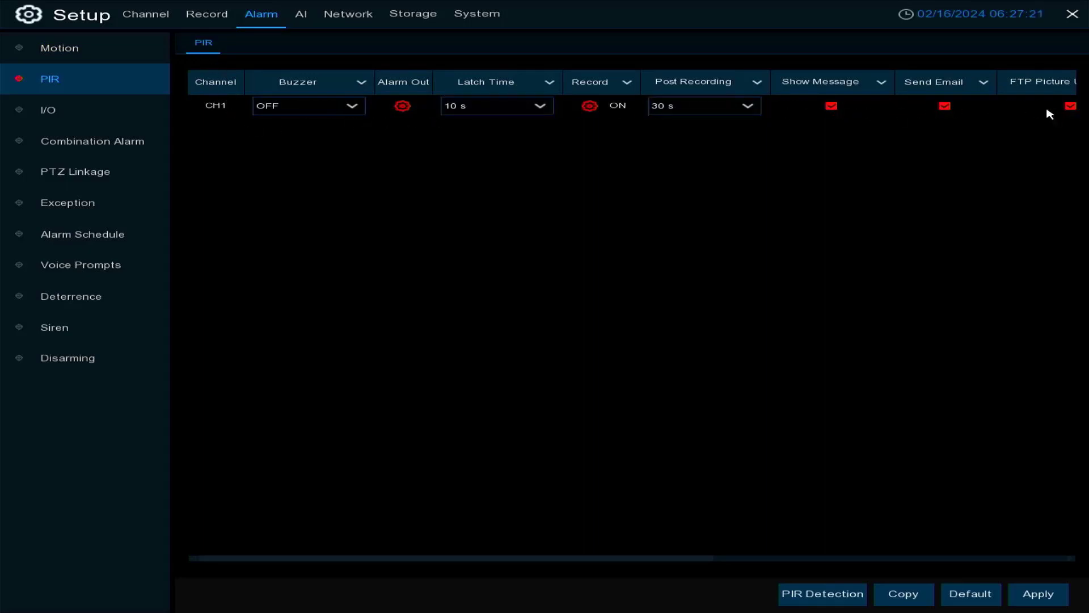
left_click(52, 117)
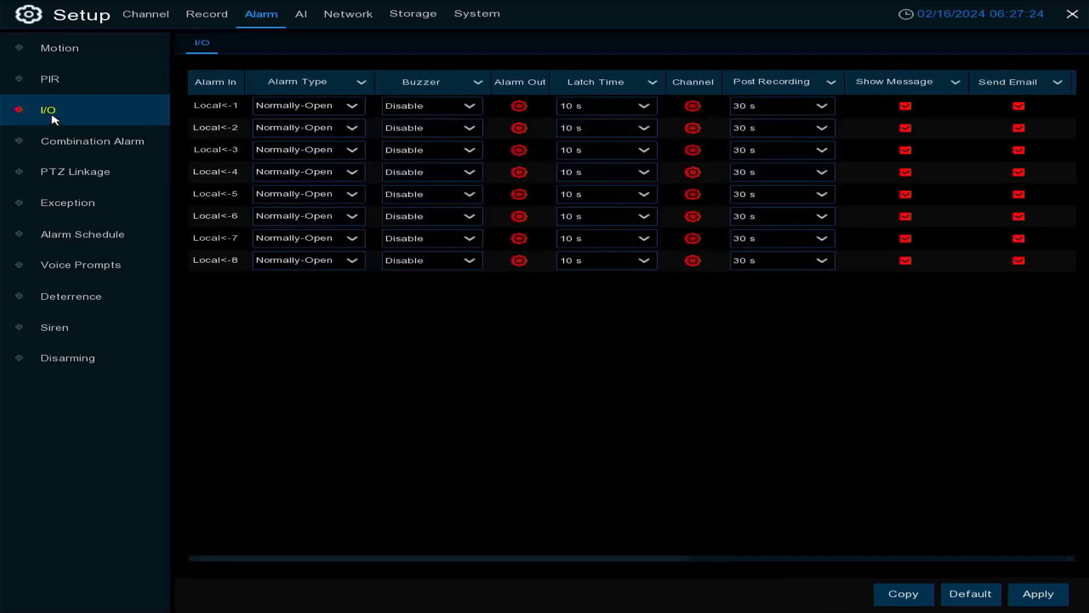
left_click(353, 106)
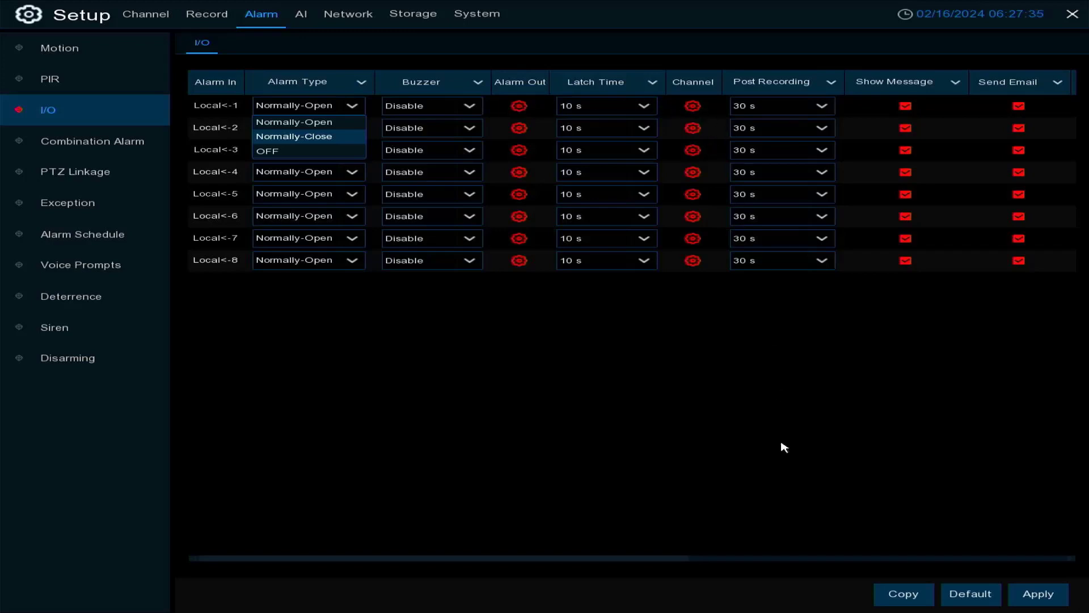
left_click(630, 564)
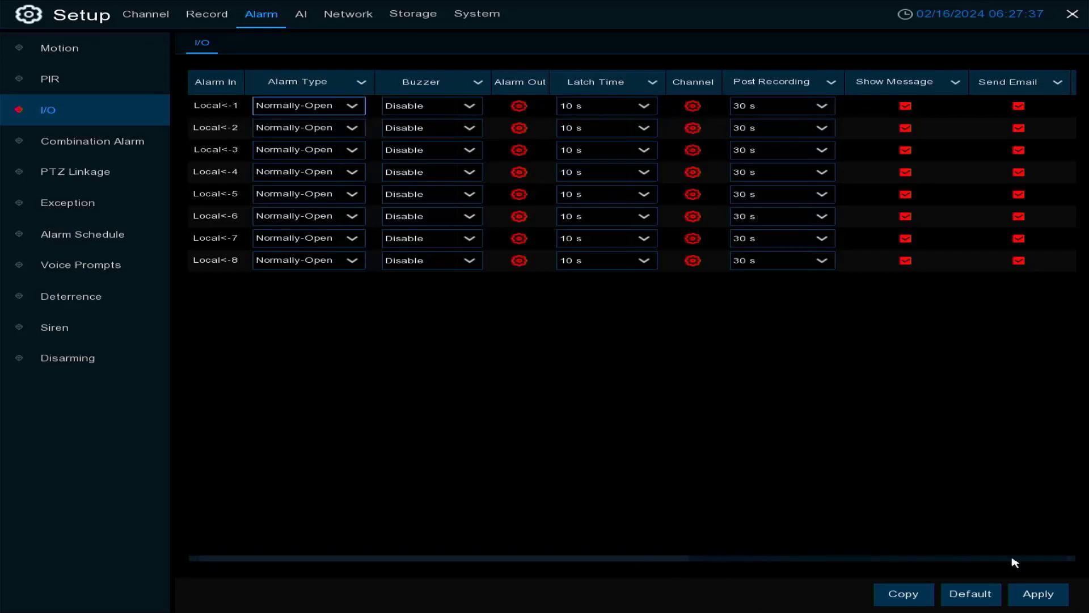
left_click_drag(676, 566, 573, 562)
Enable the combination alarm for CH1
left_click(122, 149)
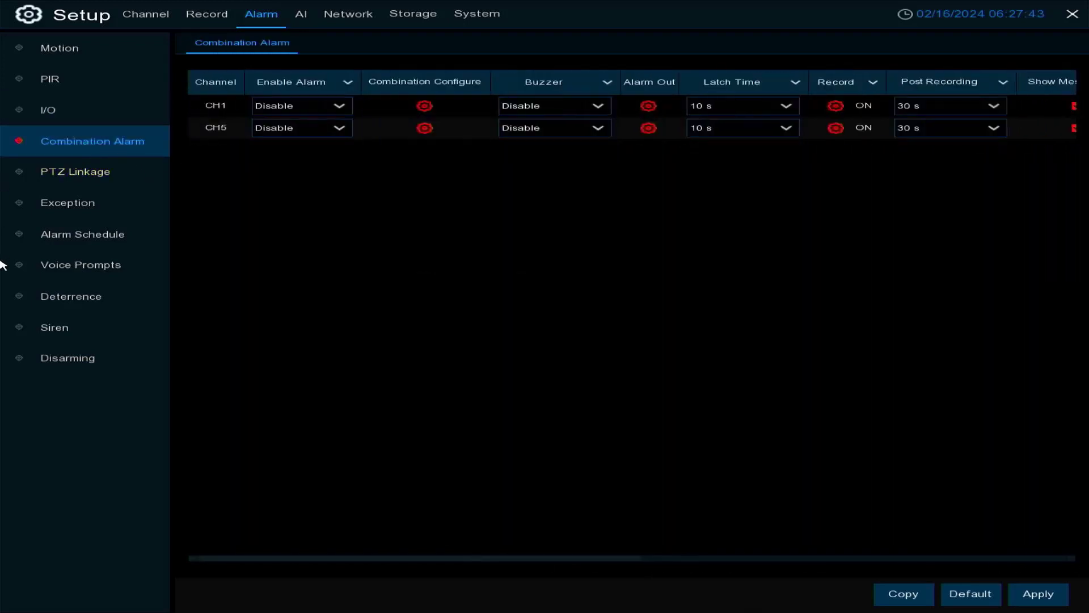
left_click(348, 117)
left_click(275, 144)
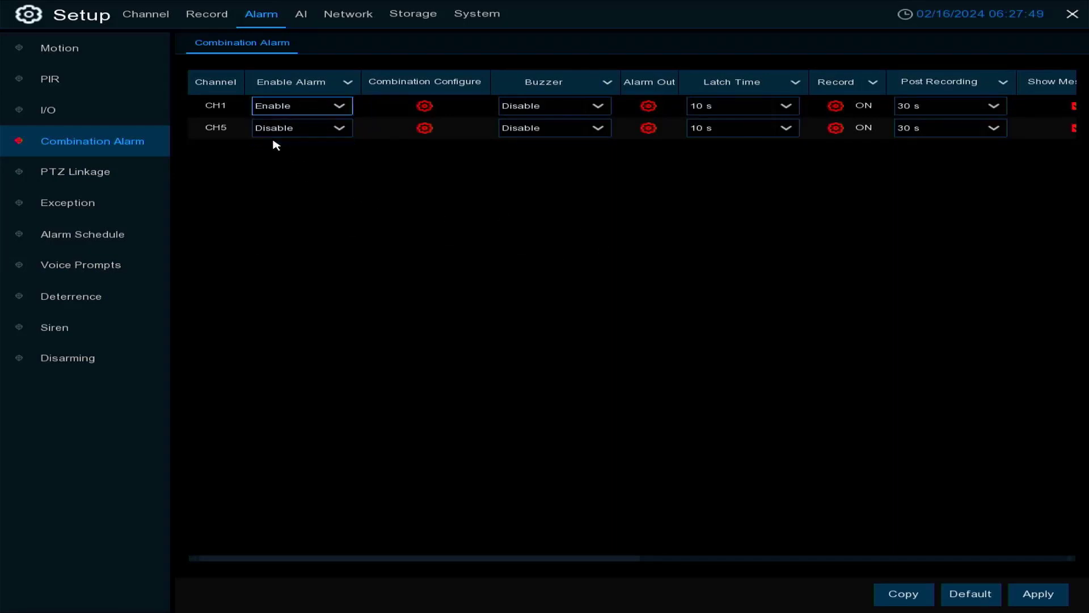
Check the alarm sources in CH1's combined alarm configuration and choose IP Camera for the second condition
left_click(425, 108)
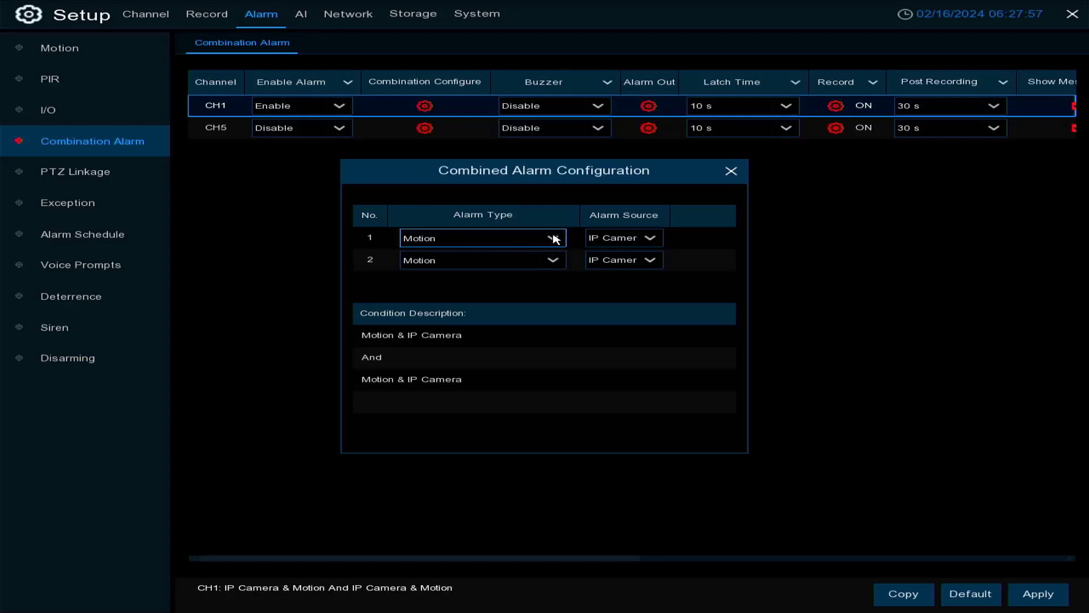
left_click(650, 240)
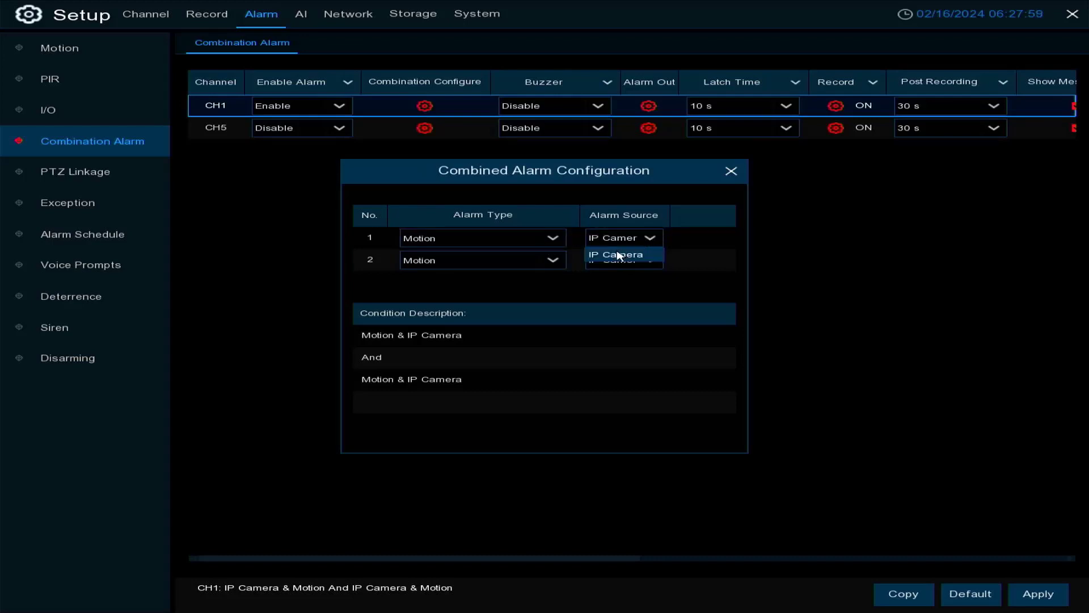
left_click(513, 244)
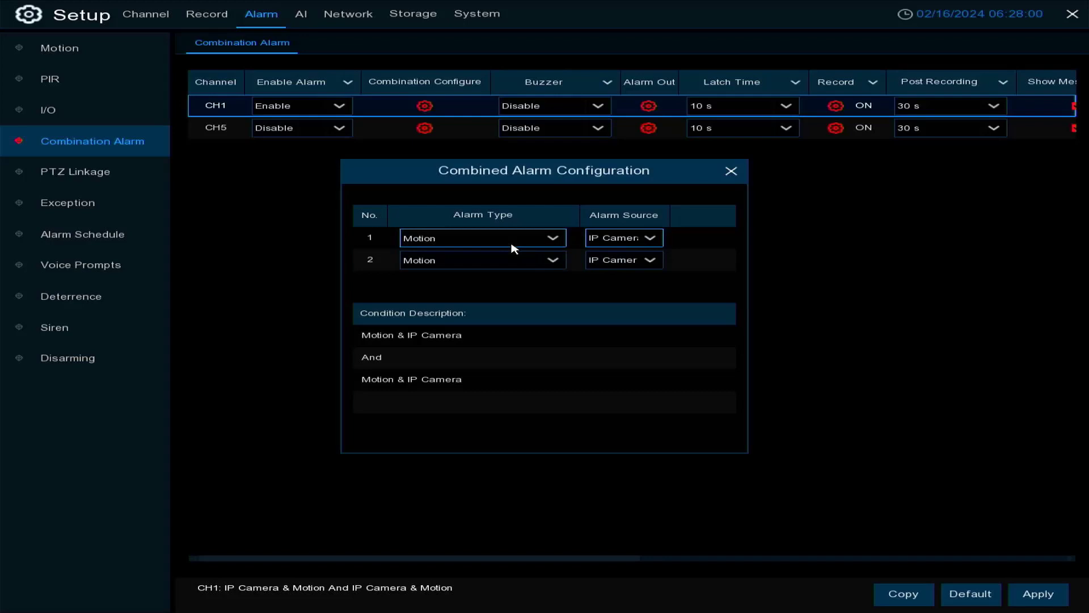
left_click(621, 261)
left_click(622, 276)
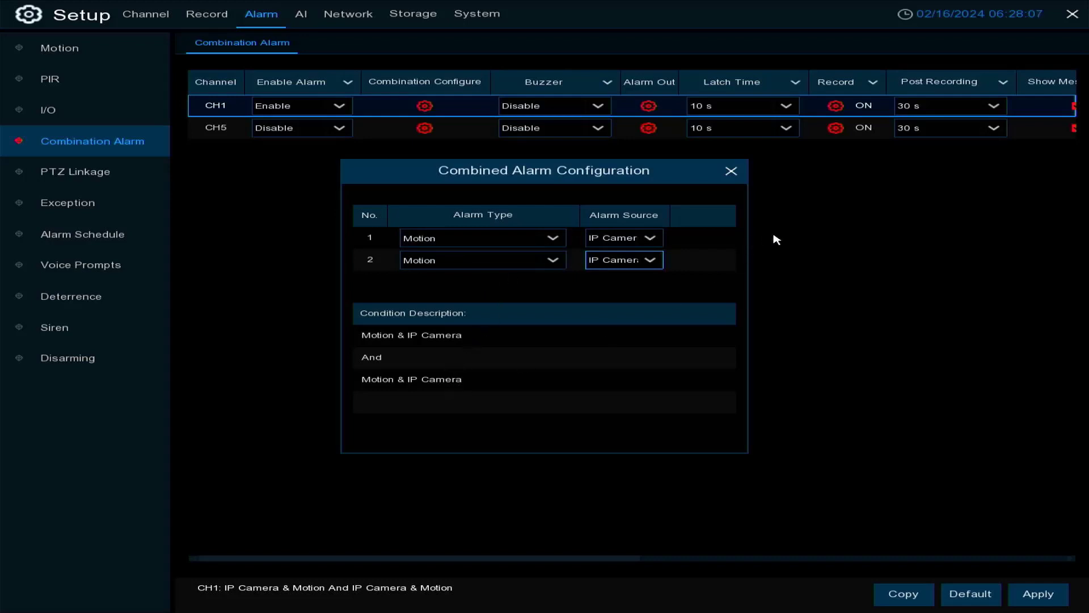
left_click(730, 172)
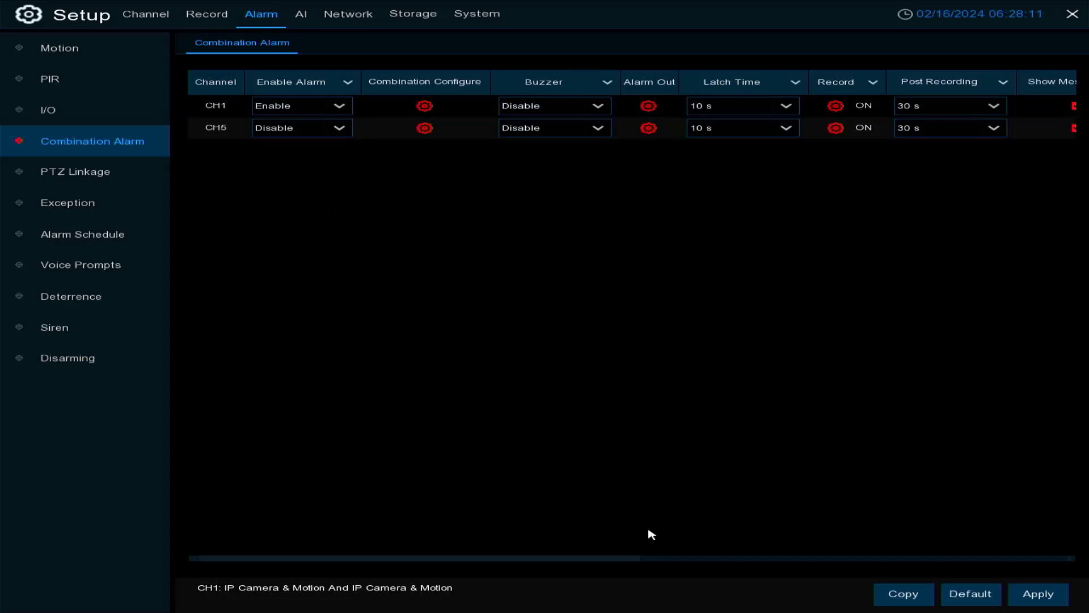
left_click_drag(569, 560, 414, 553)
In the PTZ Linkage settings, choose CH5 as the PTZ1 channel for CH1 and check the preset choices
left_click(64, 171)
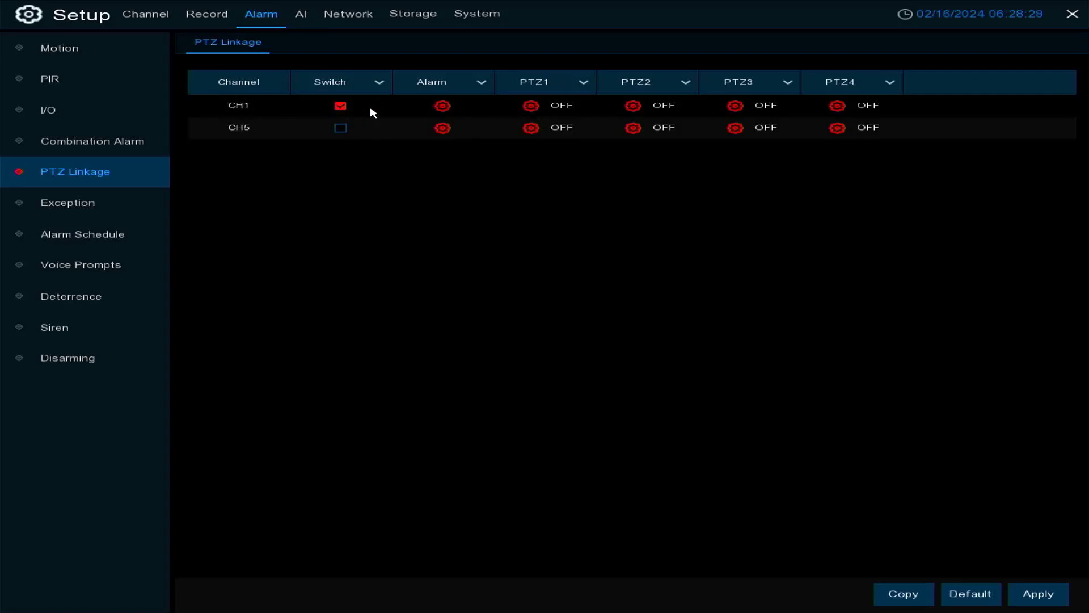
left_click(529, 107)
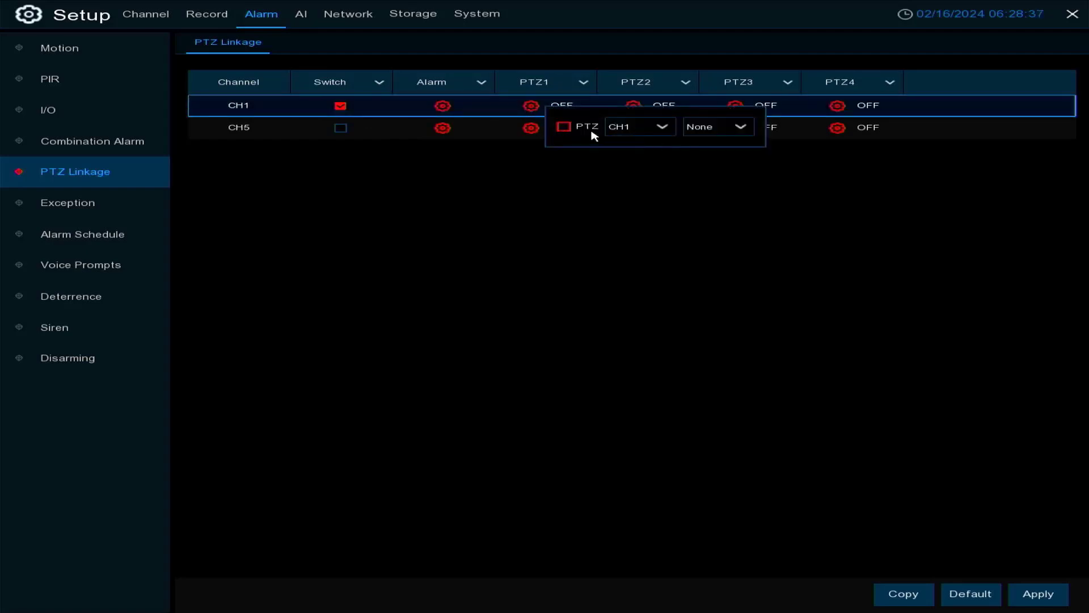
left_click(563, 130)
left_click(661, 128)
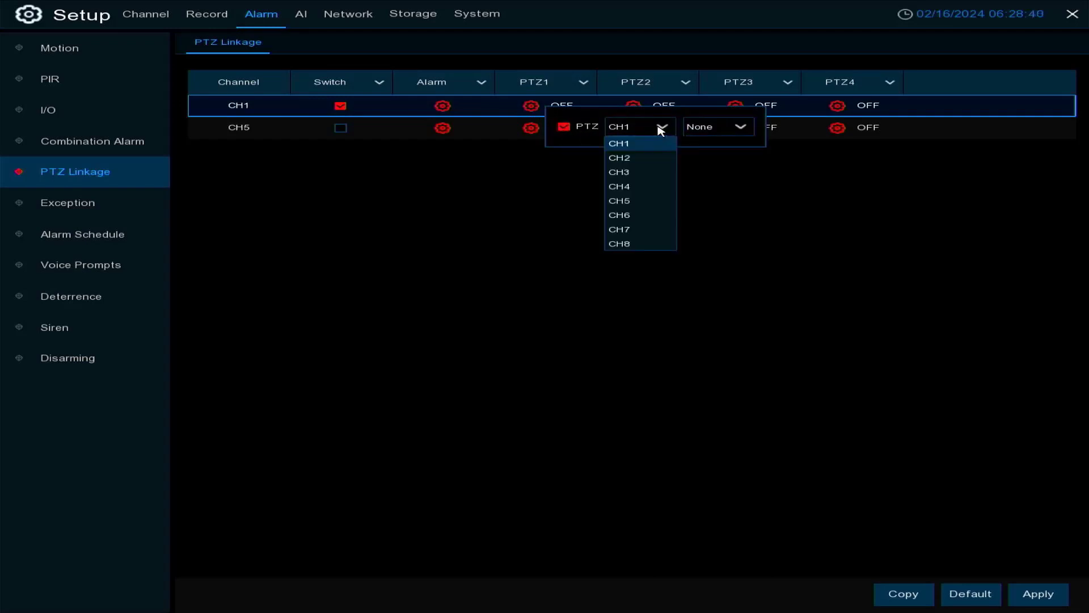
left_click(632, 202)
left_click(737, 126)
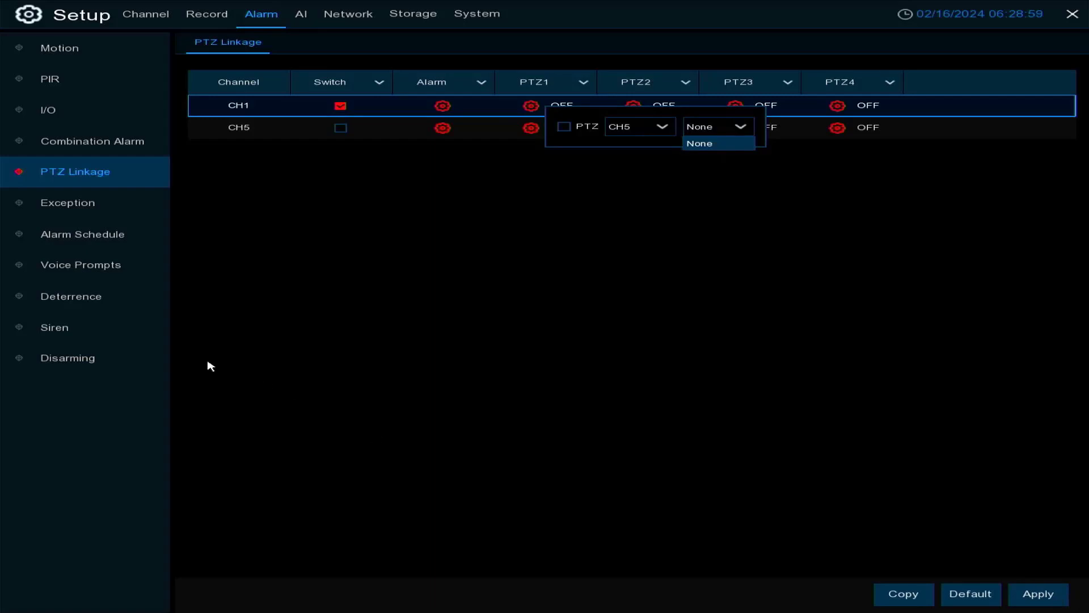
Close the PTZ1 options and review the switches, buzzer, latch time and notification settings for Exception alarms
left_click(73, 204)
left_click(73, 204)
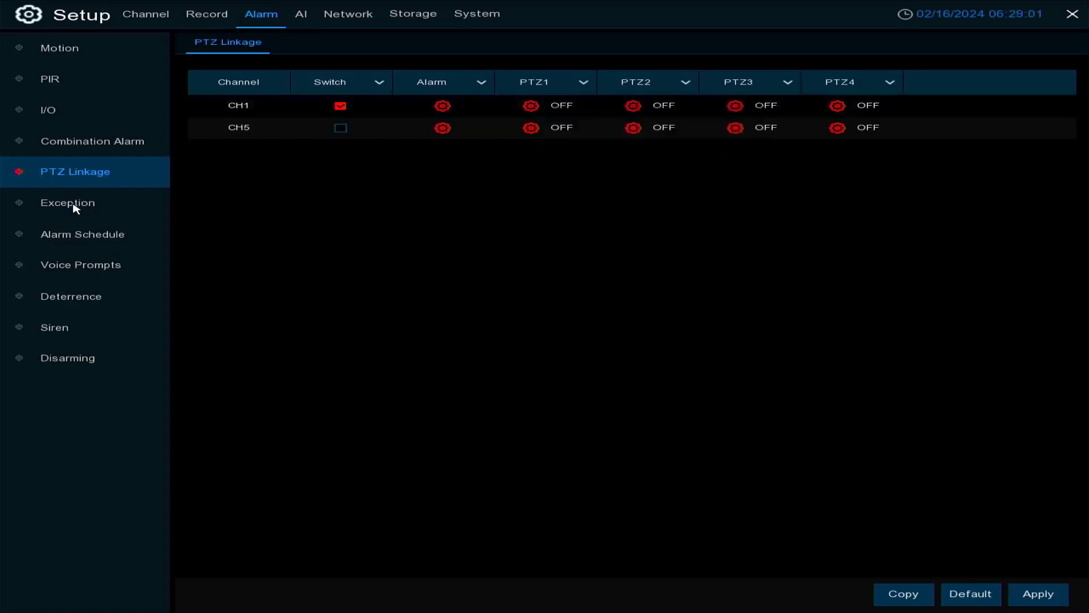
left_click(73, 204)
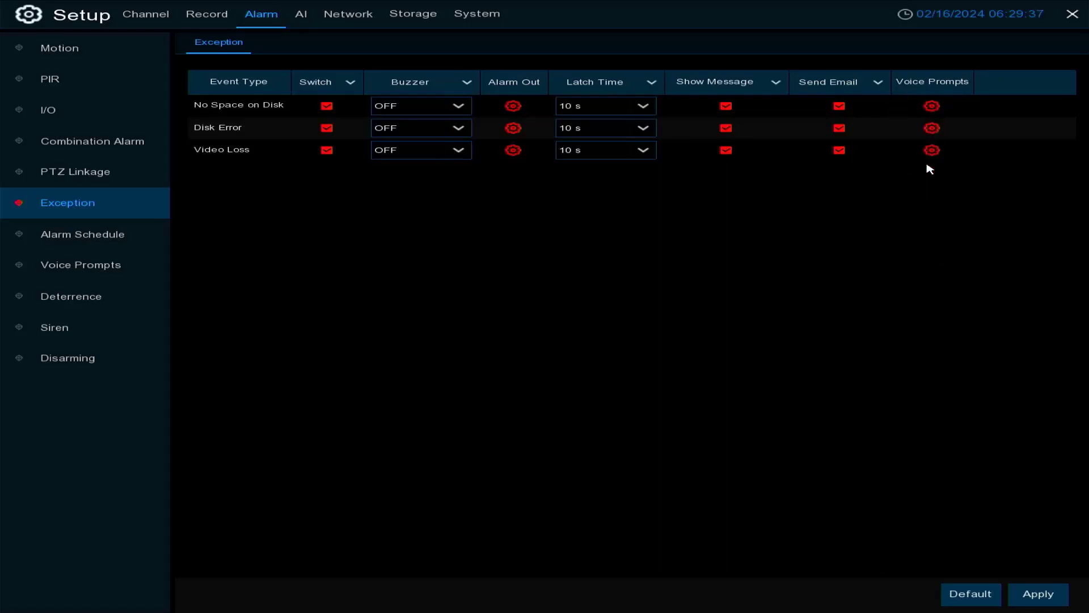
In CH1's Alarm Out schedule, clear the hours 20:00 to 24:00 and 0:00 to 6:30 for every day
left_click(83, 236)
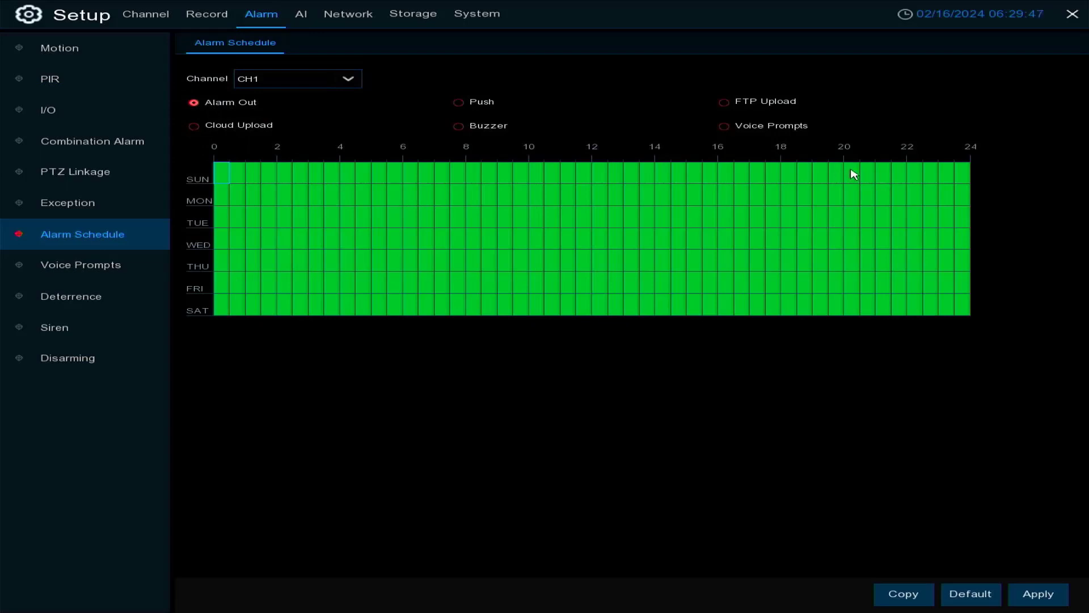
left_click_drag(856, 172, 965, 363)
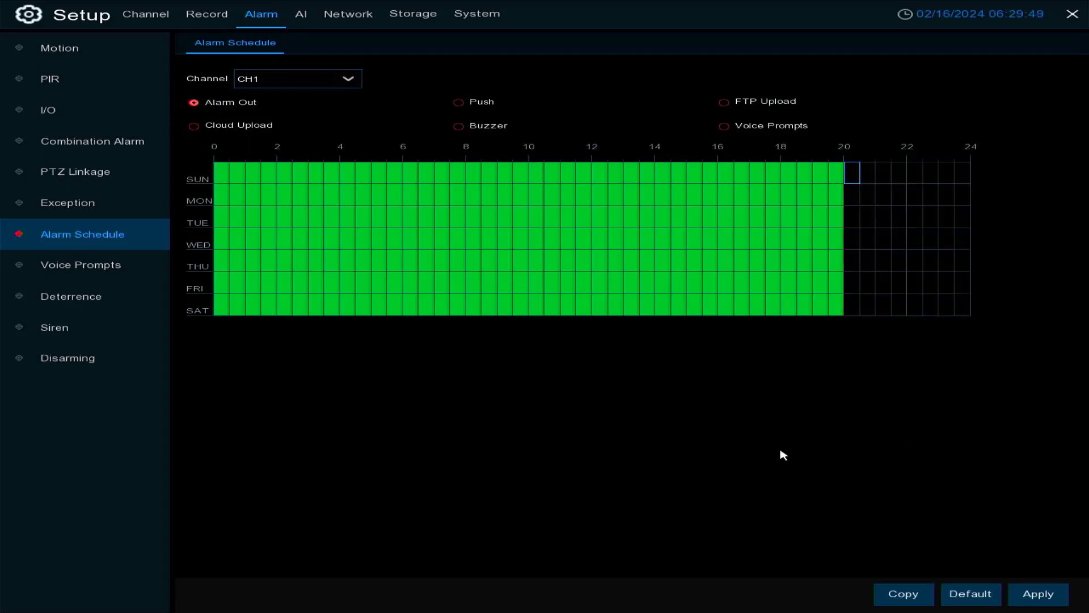
left_click_drag(228, 170, 414, 318)
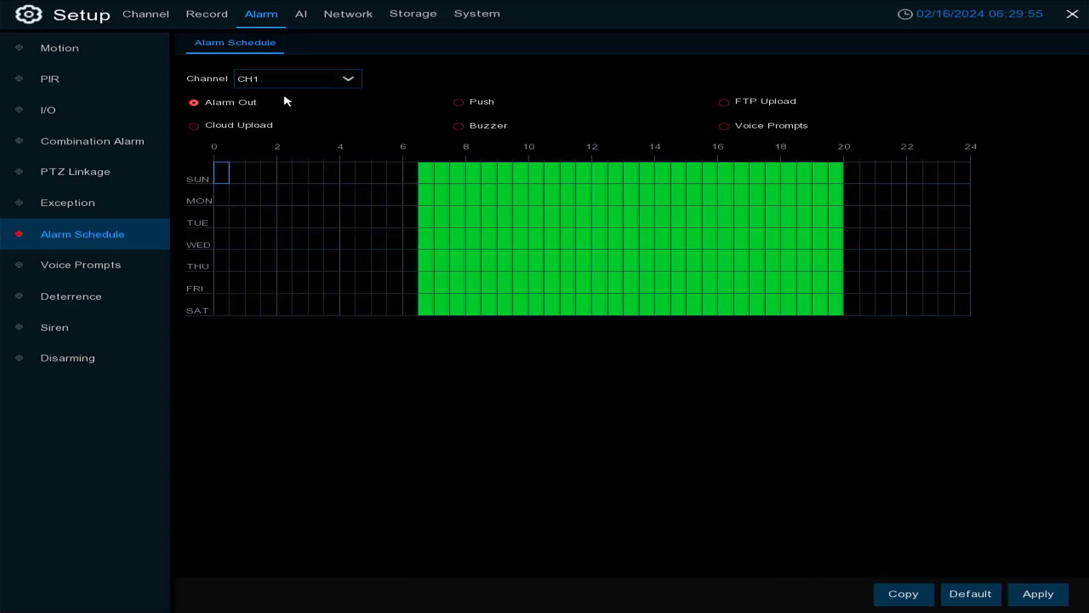
In CH1's Push schedule, clear the hours 20:00 to 24:00 and 0:00 to 5:30 for every day
left_click(457, 102)
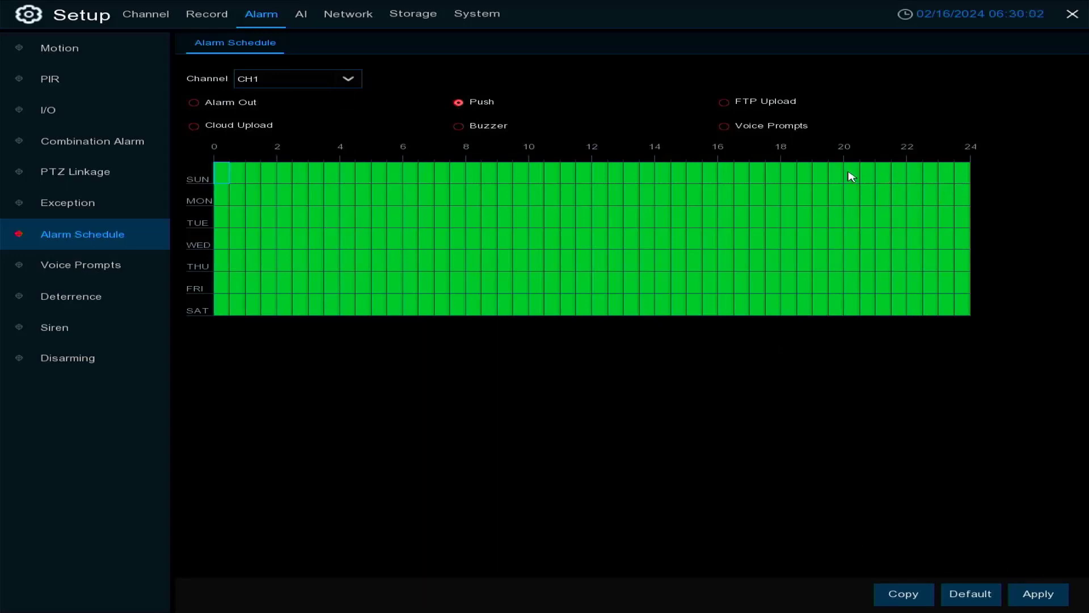
left_click_drag(851, 176, 967, 386)
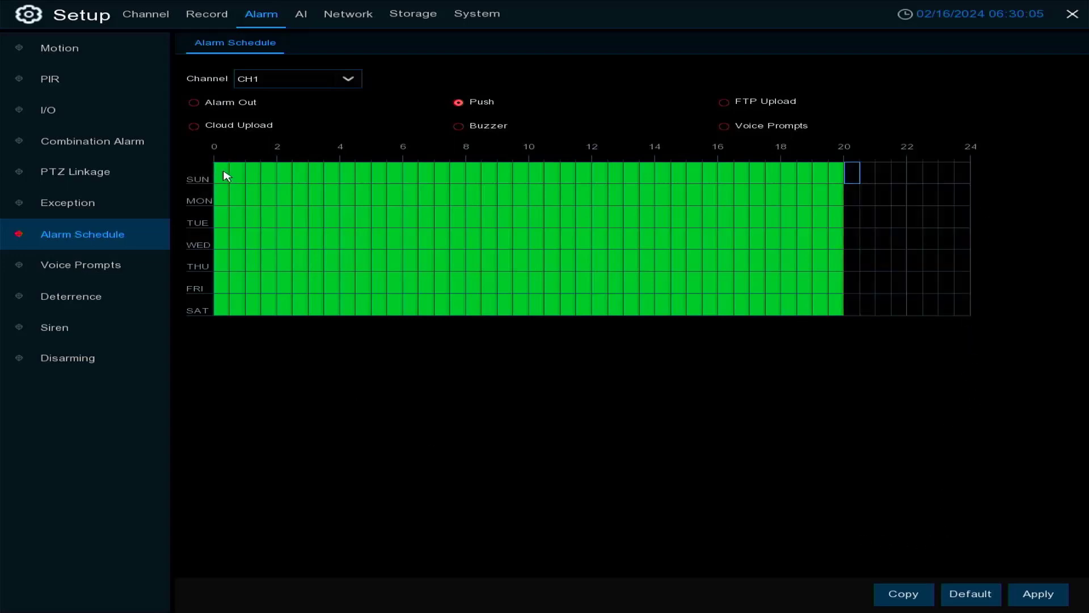
left_click_drag(226, 172, 375, 347)
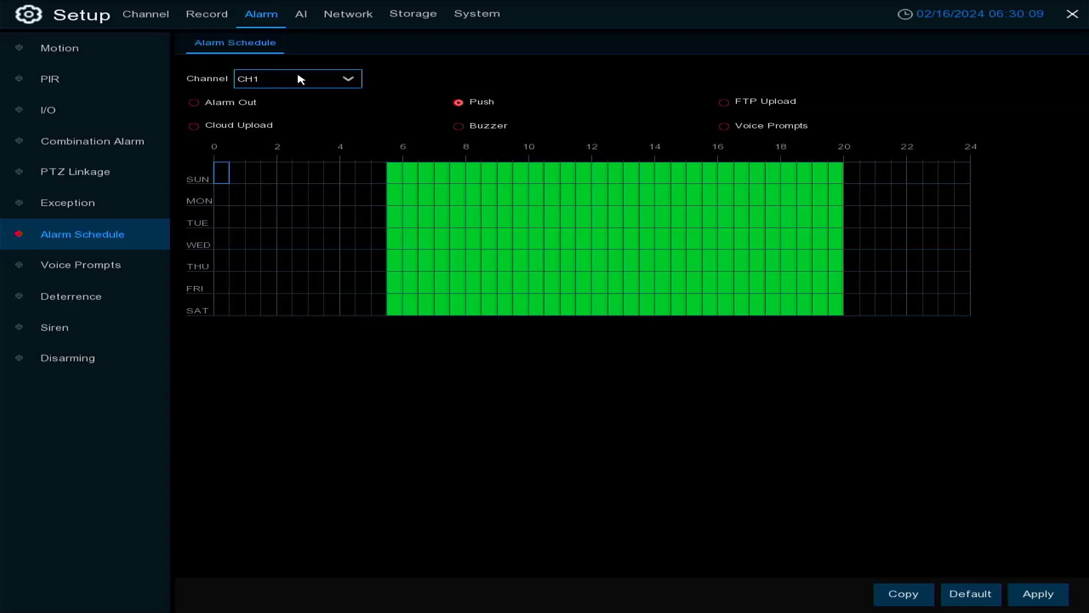
Look through CH1's FTP Upload, Cloud Upload, Buzzer and Voice Prompts alarm schedules
left_click(724, 102)
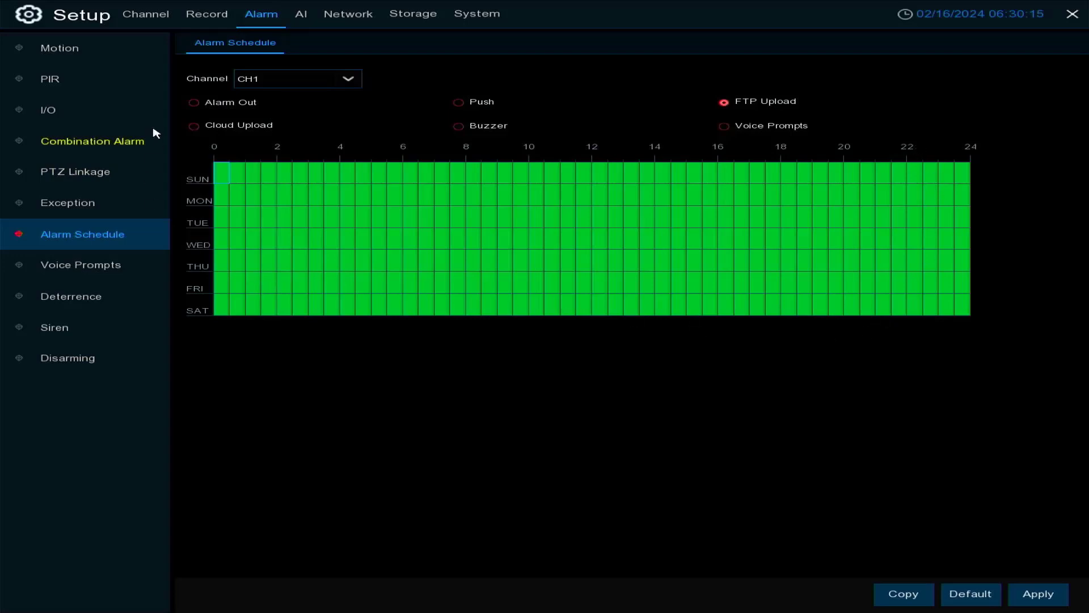
left_click(195, 126)
left_click(458, 128)
left_click(722, 130)
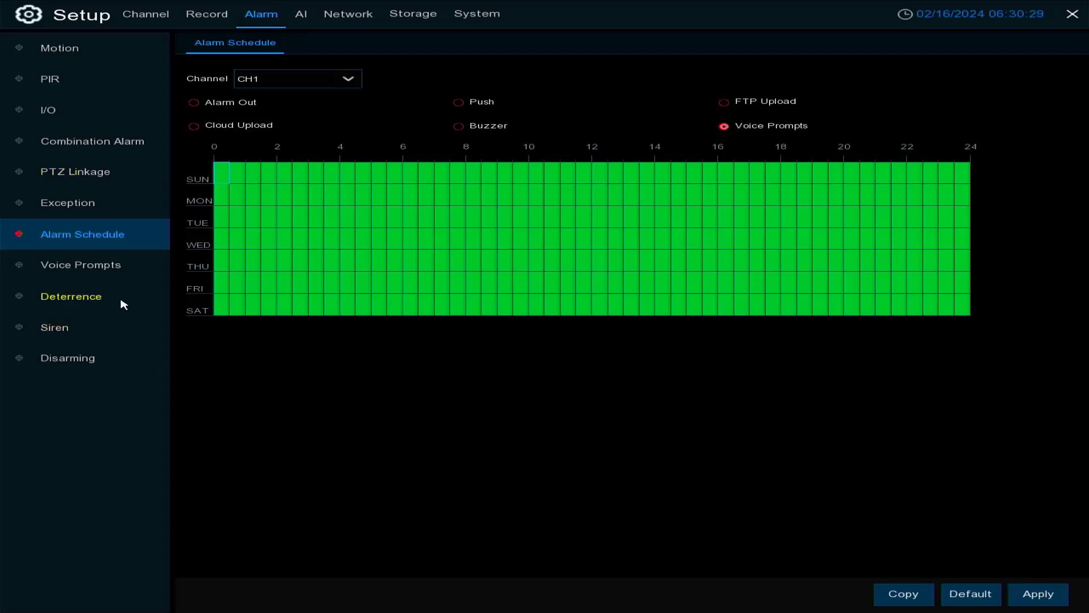
Review the Voice Prompts file management settings and the list of available local prompts
left_click(96, 271)
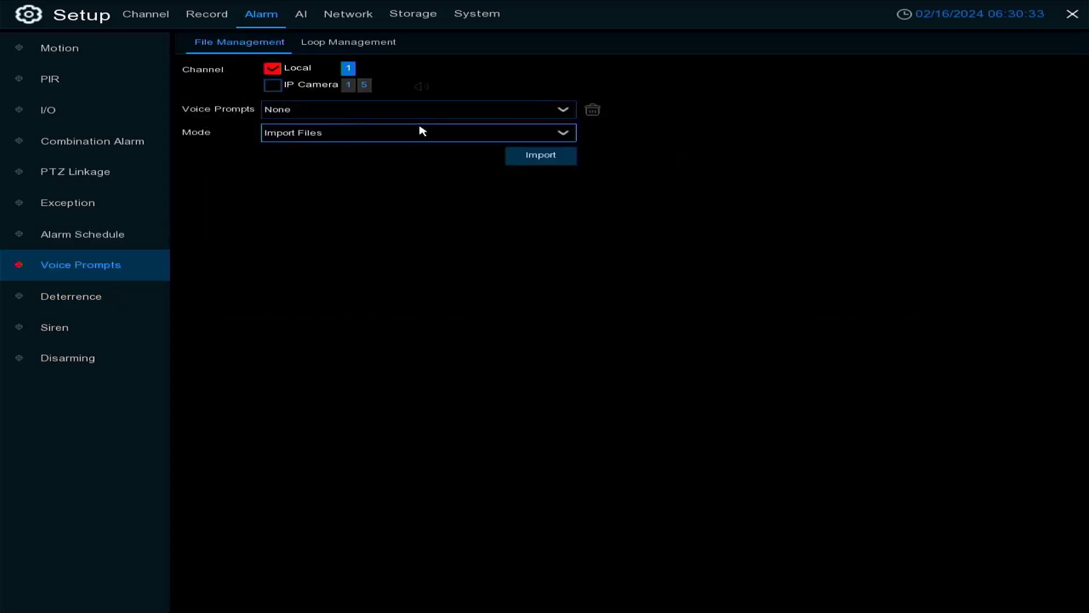
left_click(350, 118)
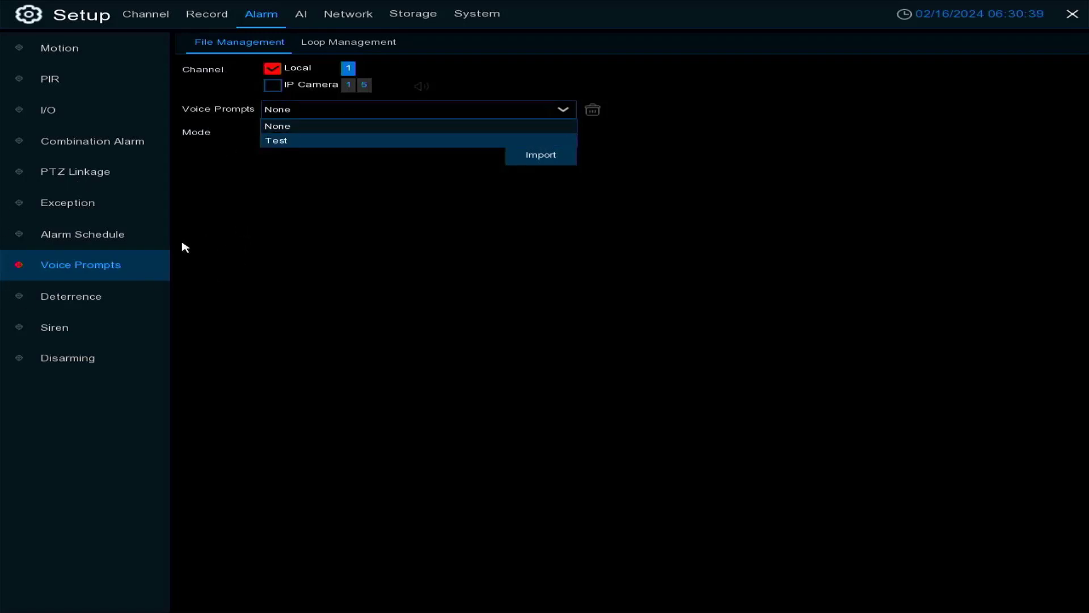
left_click(285, 212)
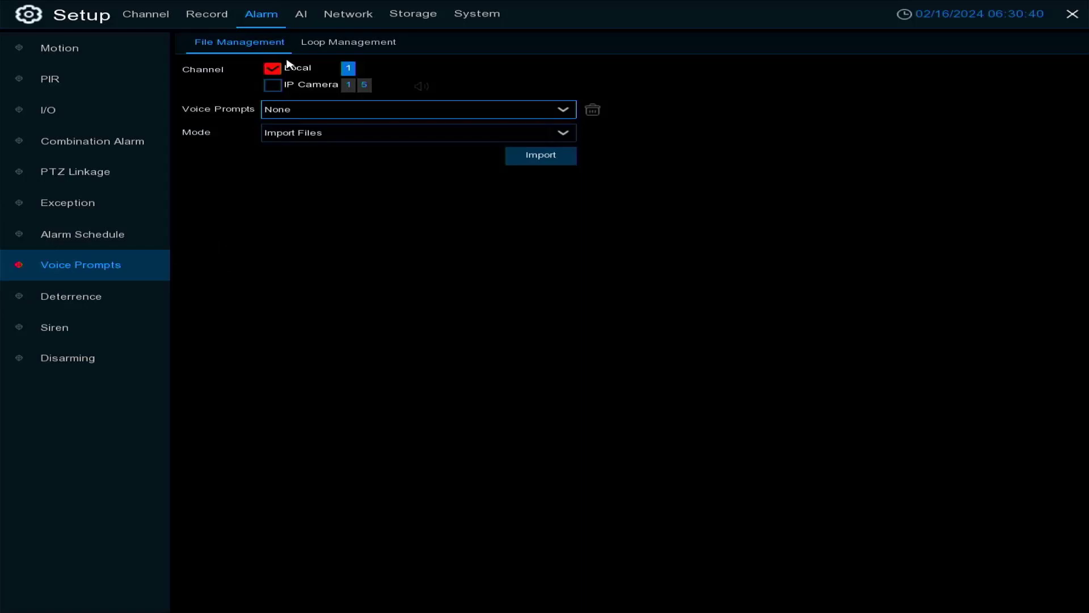
Try the Local Conversion mode for creating a voice prompt, then reopen the Voice Prompts settings
left_click(307, 135)
left_click(305, 165)
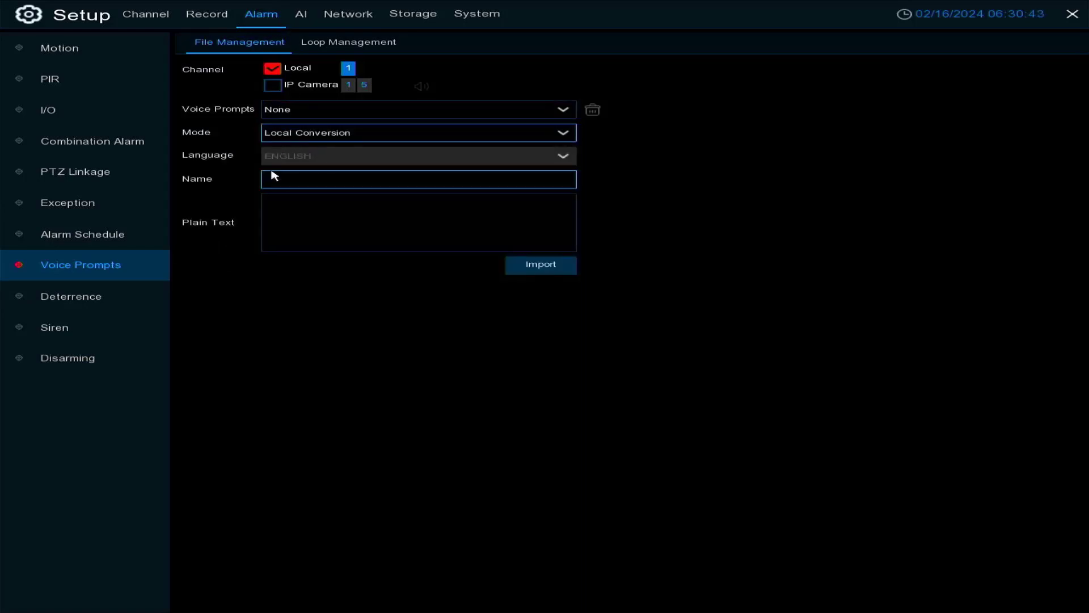
left_click(294, 182)
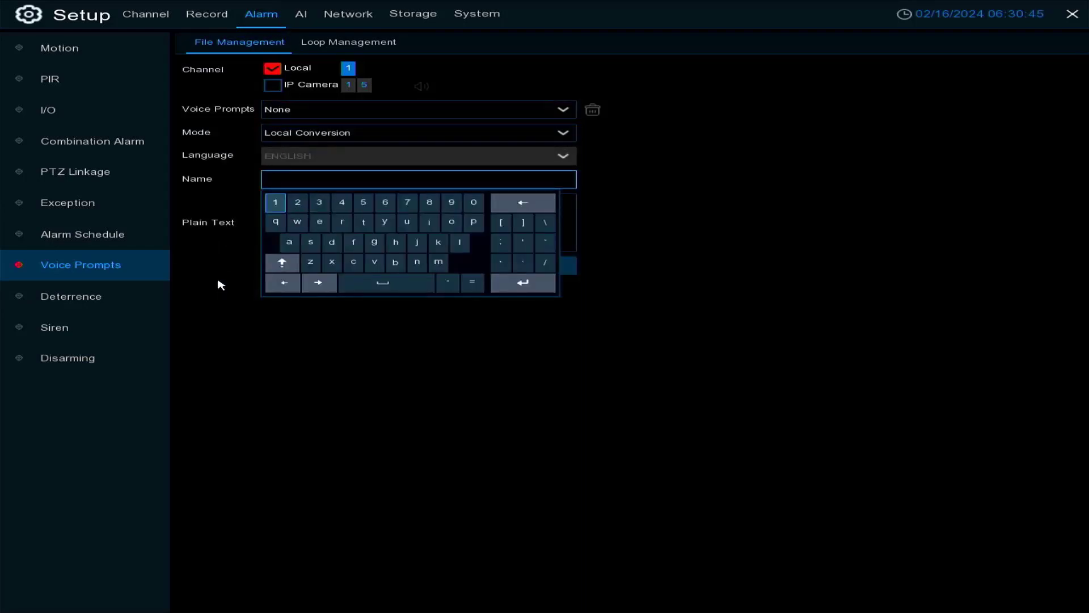
right_click(237, 358)
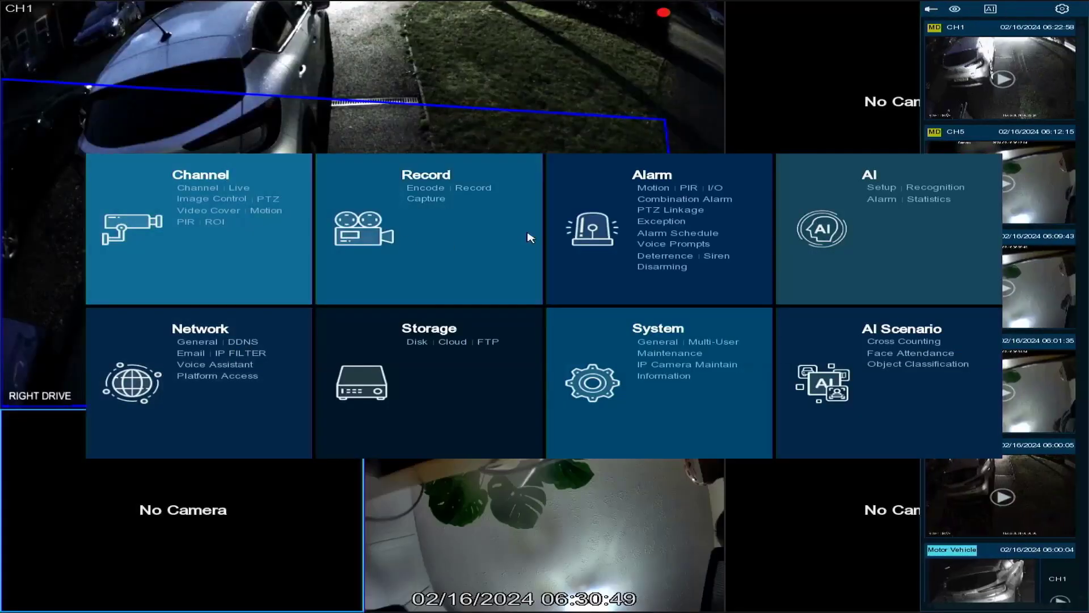
left_click(683, 245)
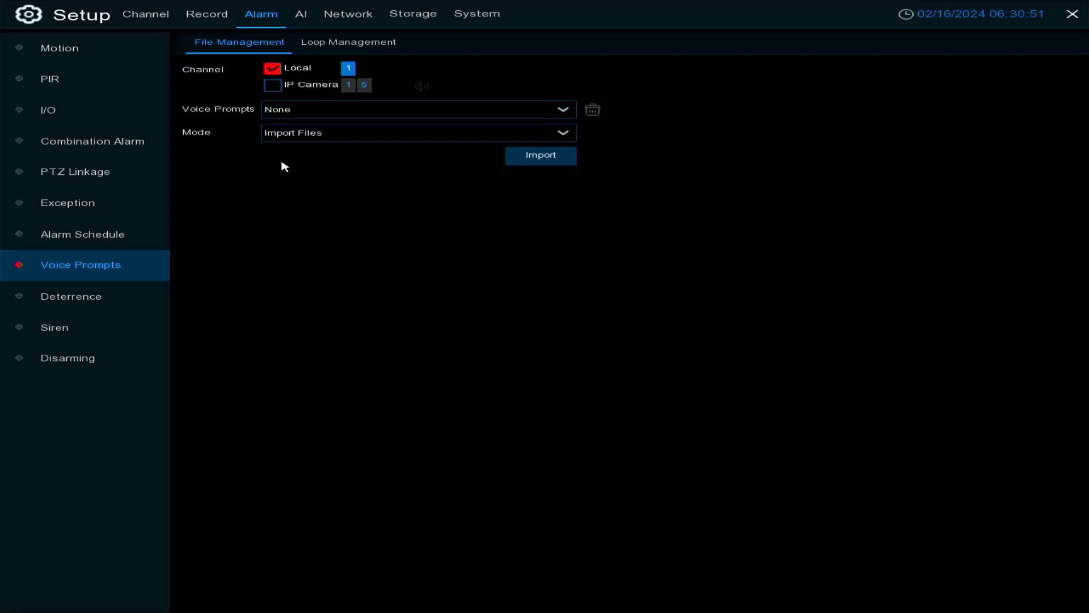
Check the file browser of the Import Files mode for voice prompts and view the Loop Management settings
left_click(308, 137)
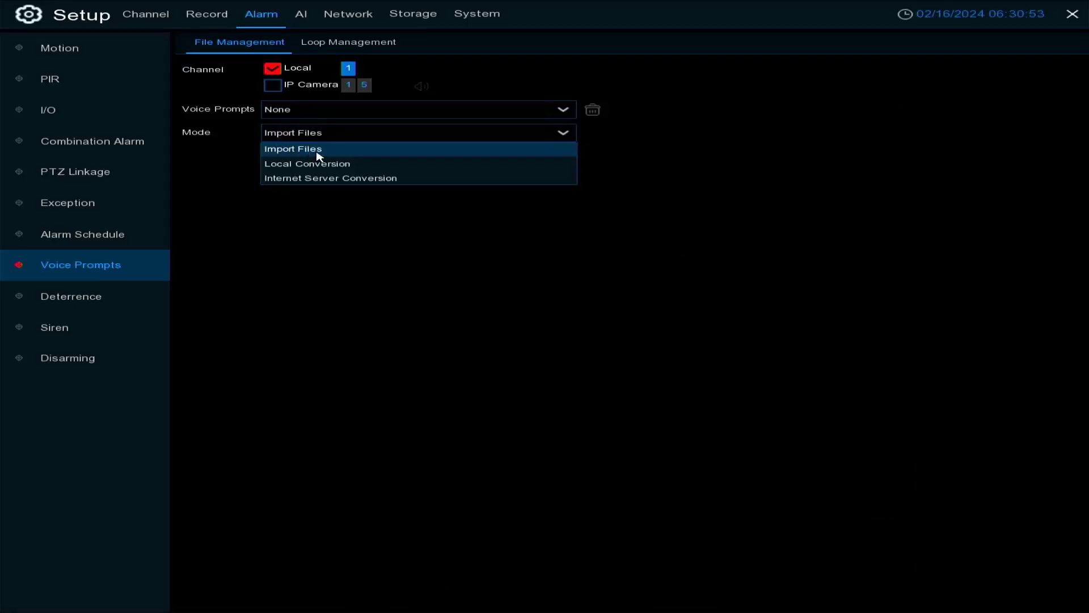
left_click(318, 150)
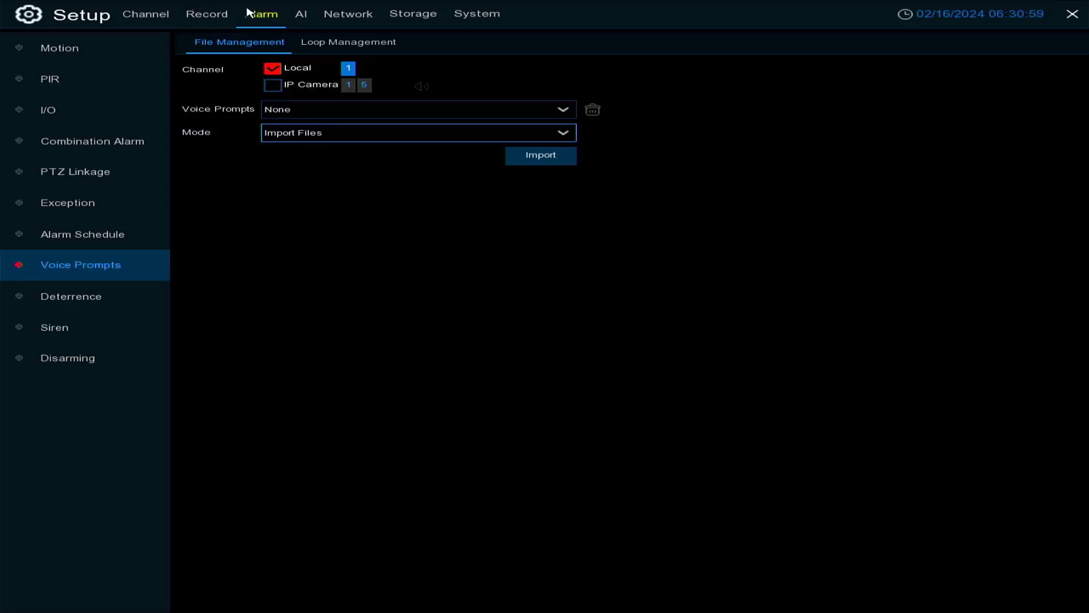
left_click(545, 162)
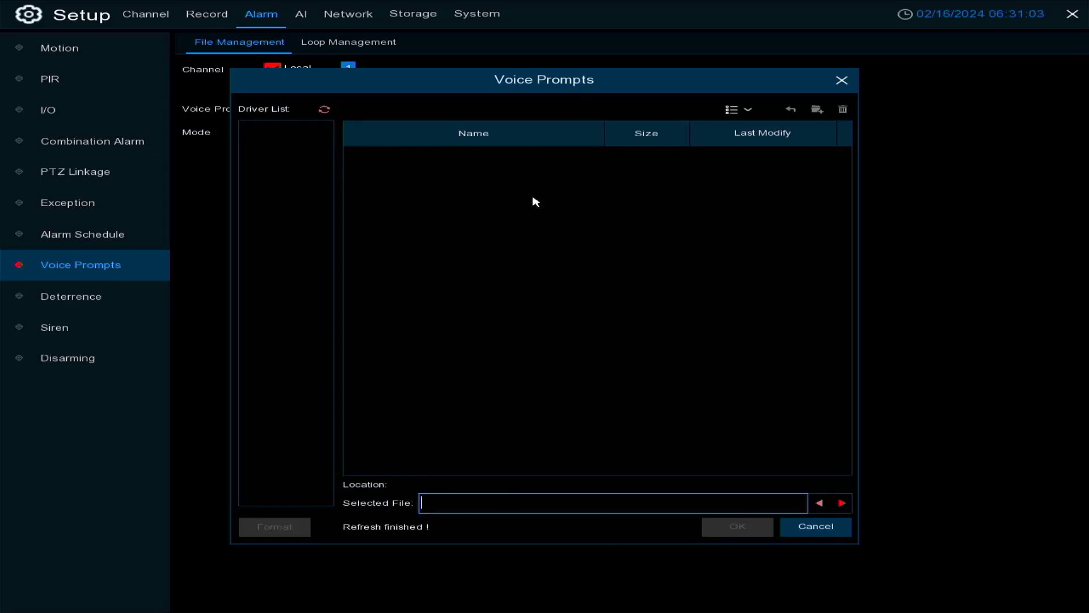
left_click(843, 82)
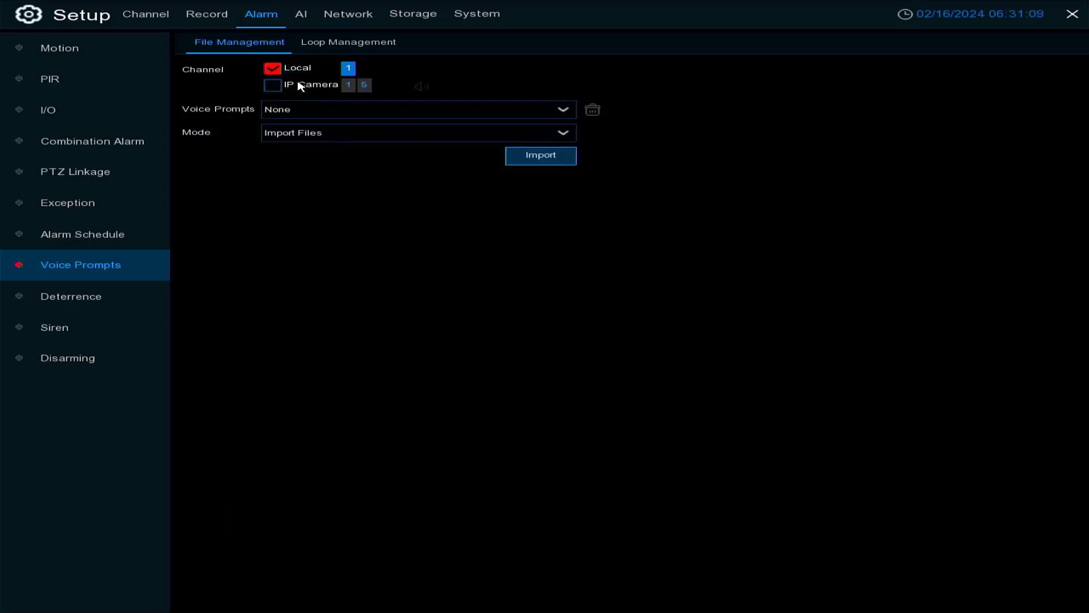
left_click(325, 47)
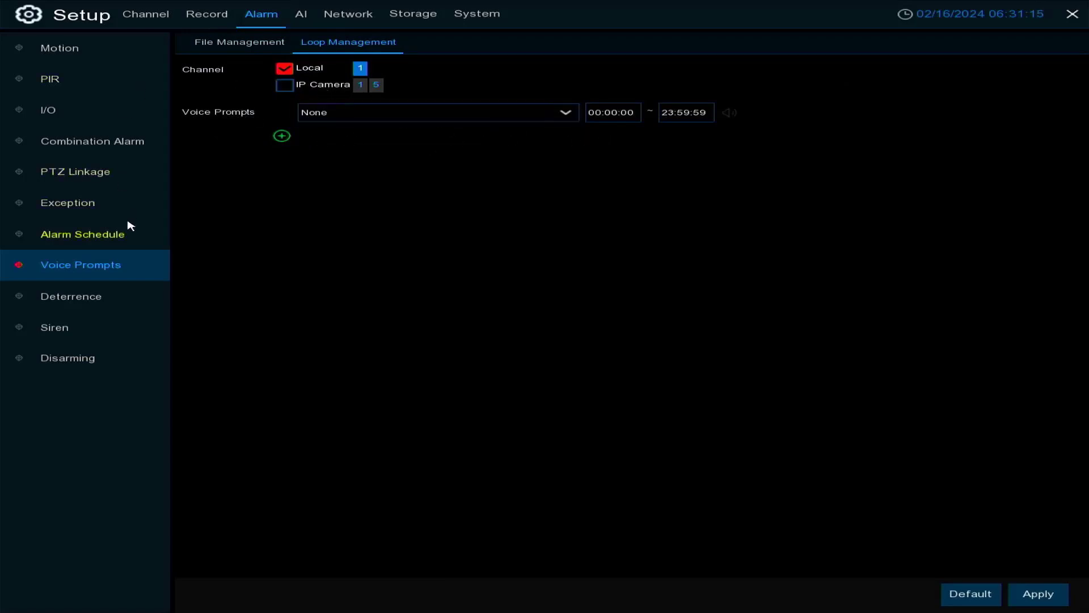
Enable the light in CH1's deterrence setup, keeping its duration, and return to the Deterrence list
left_click(83, 301)
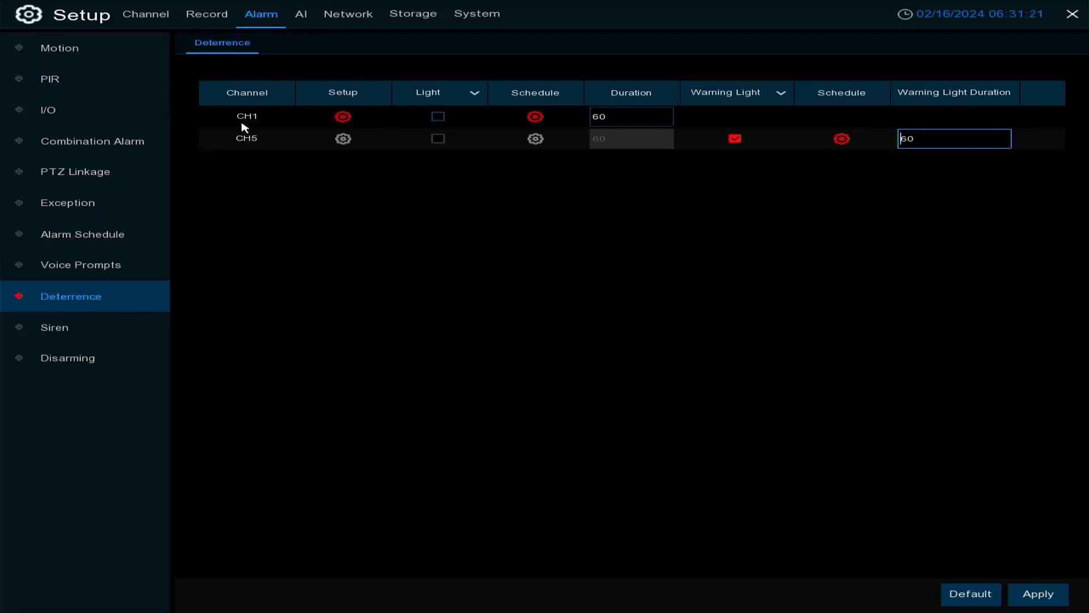
left_click(344, 117)
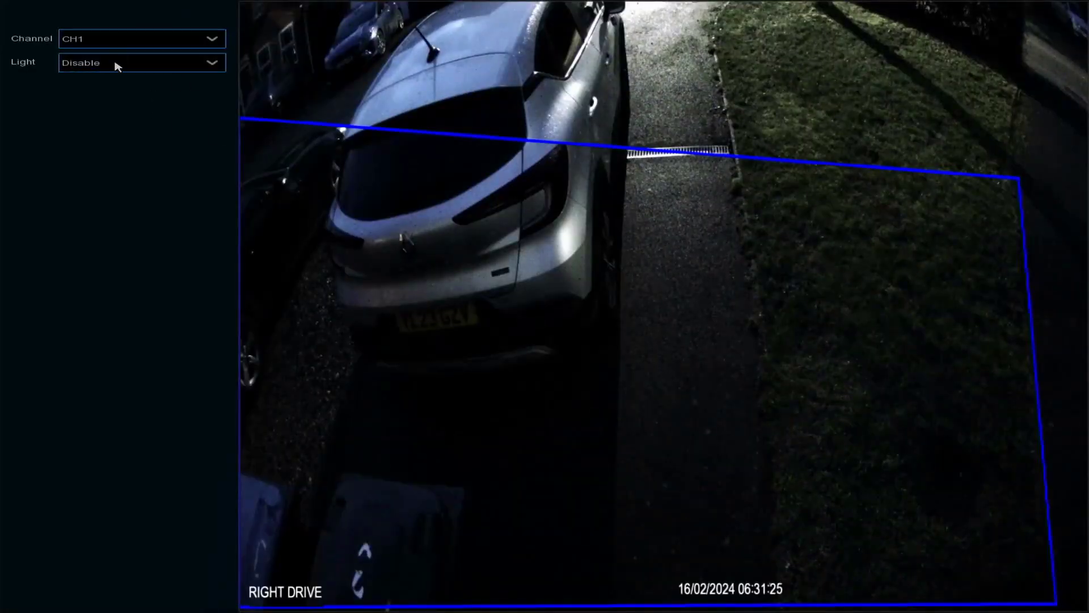
left_click(118, 66)
left_click(111, 94)
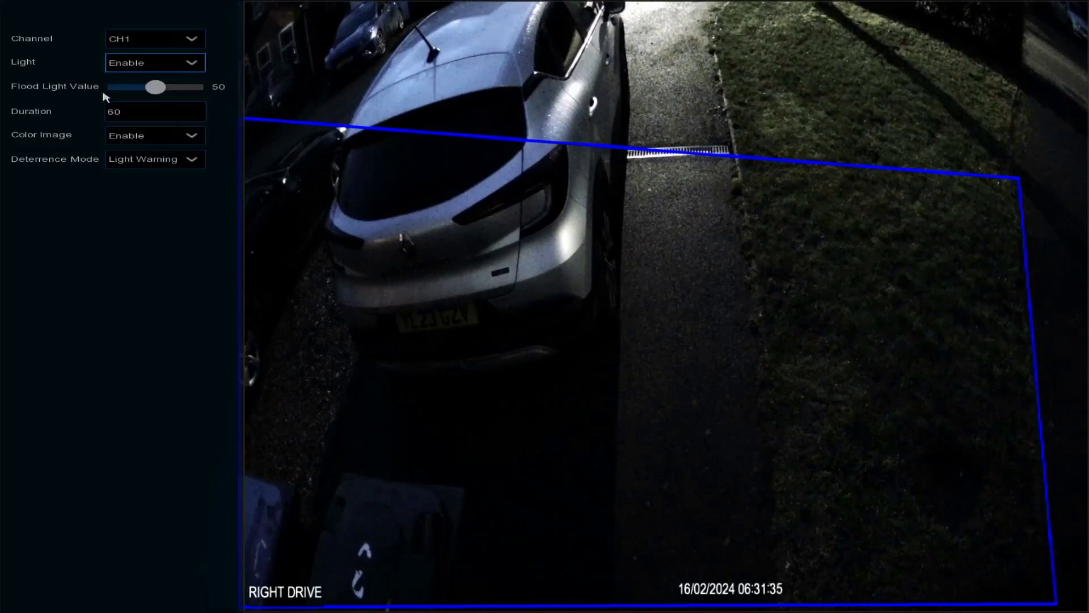
left_click(151, 109)
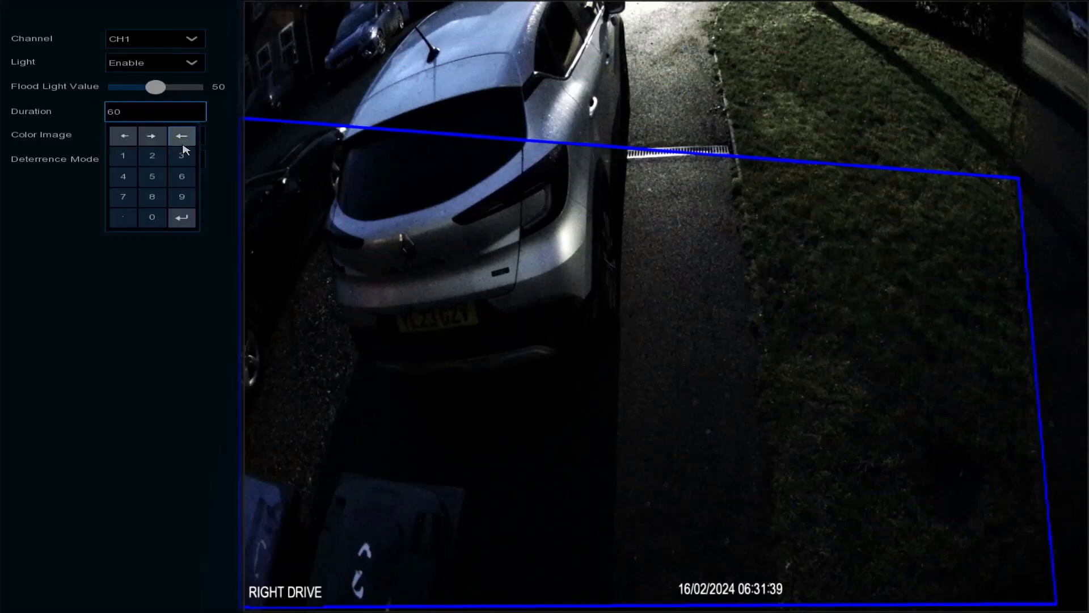
left_click(233, 155)
right_click(231, 153)
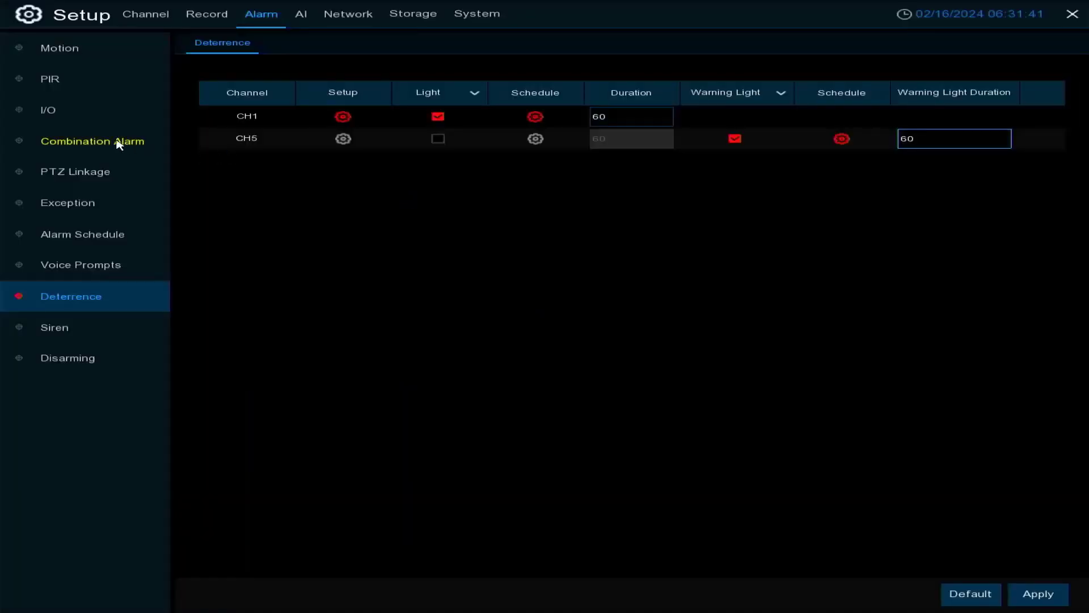
Check the Deterrence Mode choices in CH1's deterrence setup
left_click(343, 116)
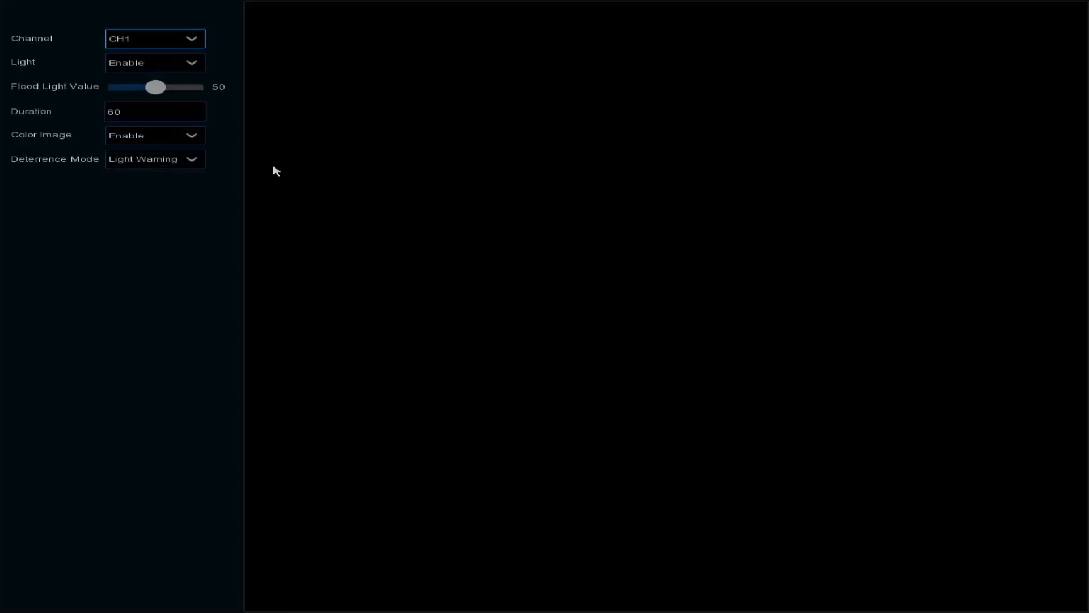
left_click(193, 161)
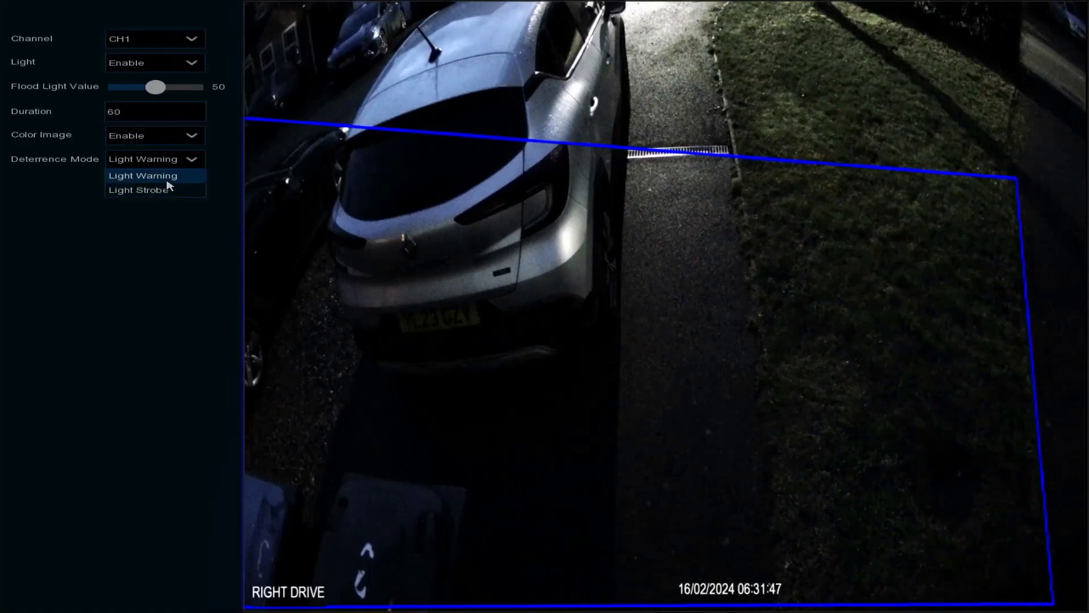
right_click(151, 295)
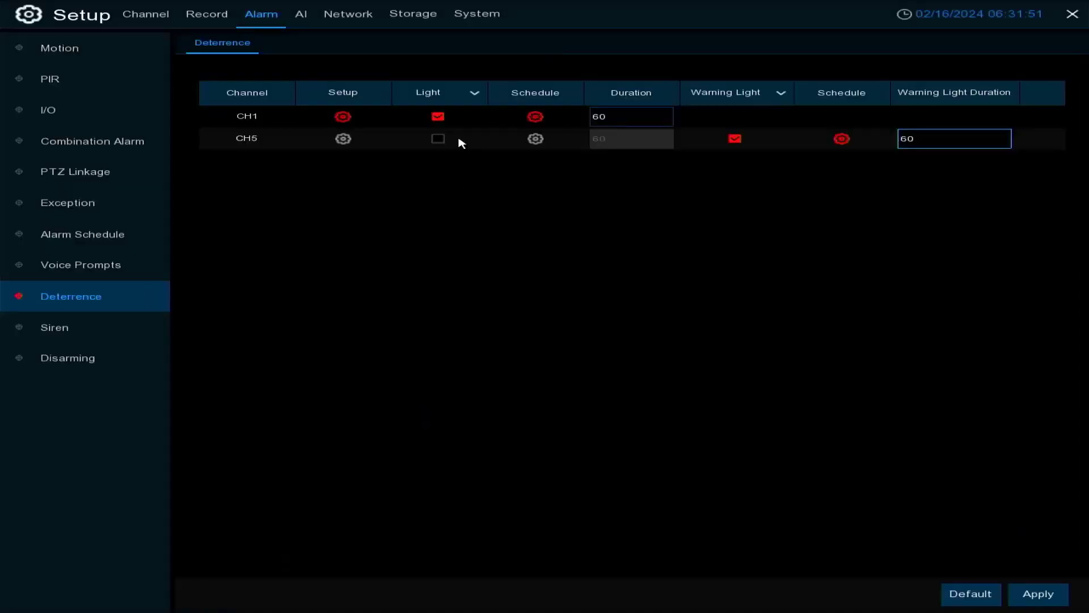
Check the Motion and PIR light switches in CH1's deterrence light schedule, then close the schedule without saving
left_click(536, 121)
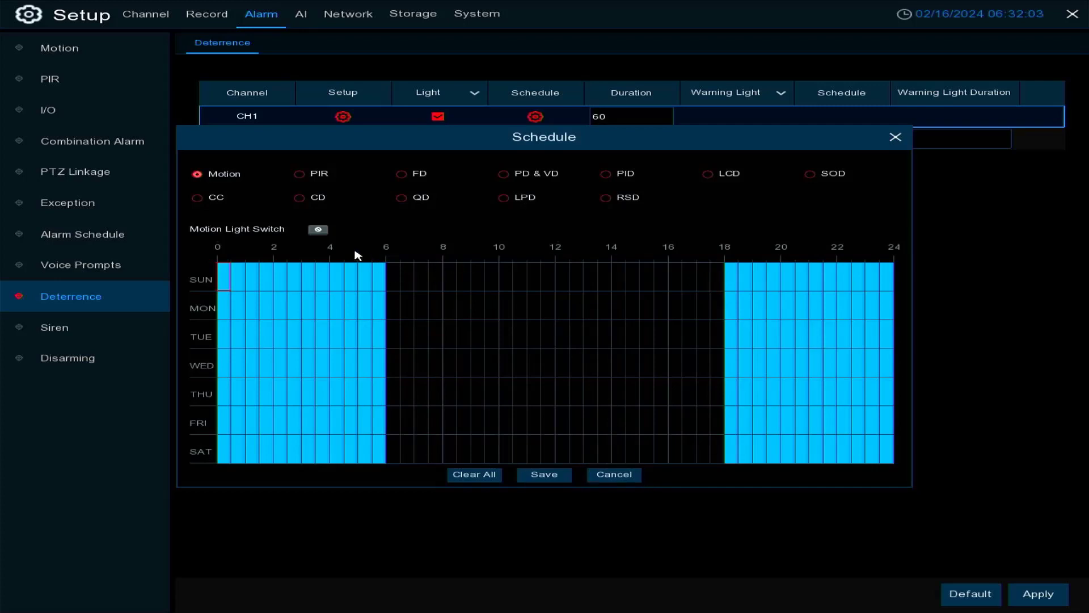
left_click(317, 228)
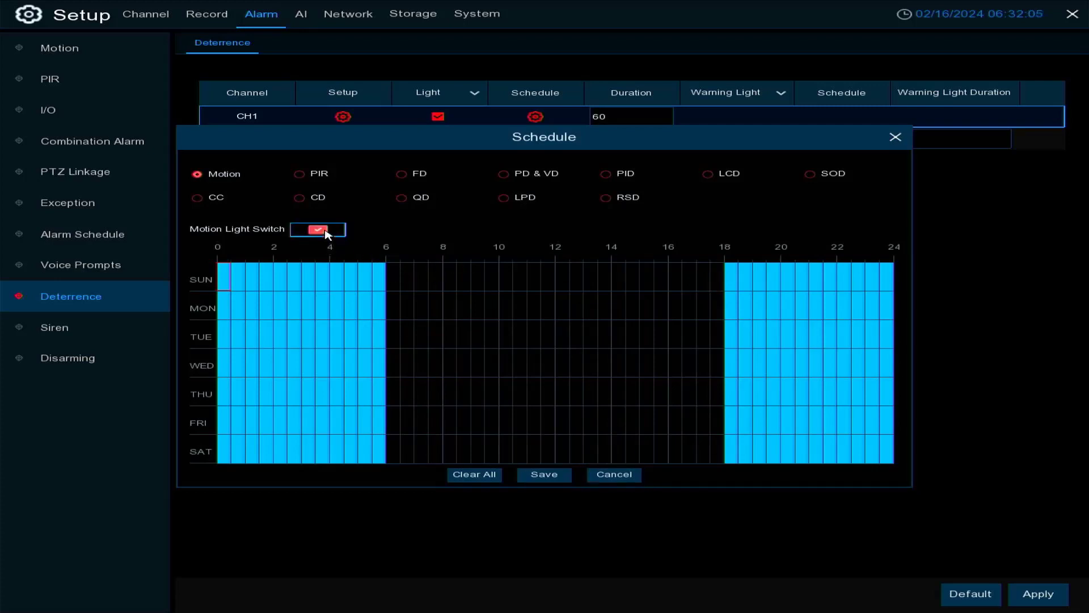
left_click(299, 174)
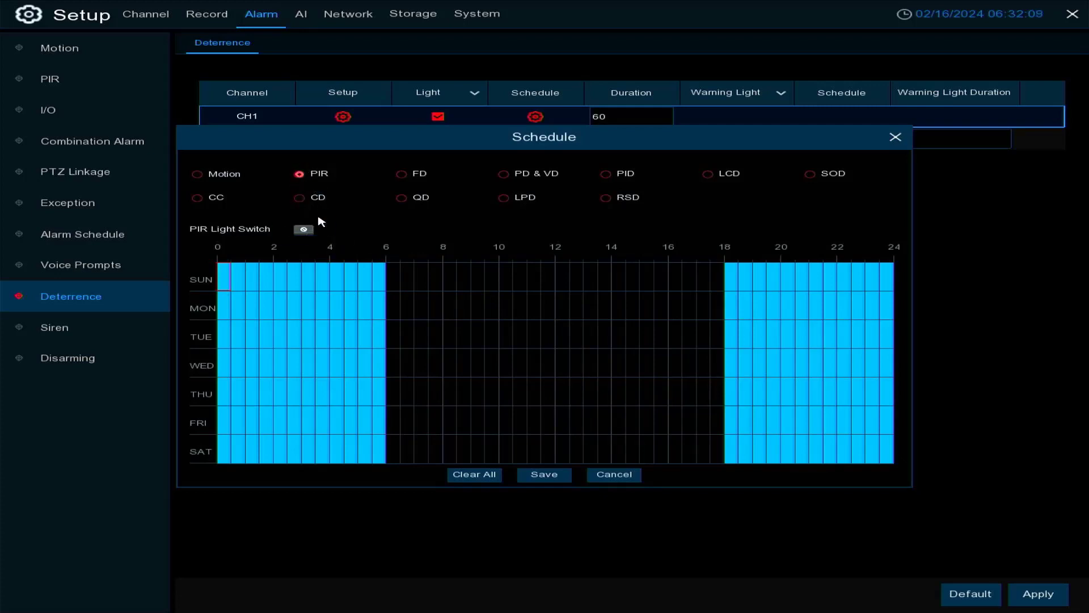
left_click(312, 230)
left_click(304, 234)
left_click(895, 138)
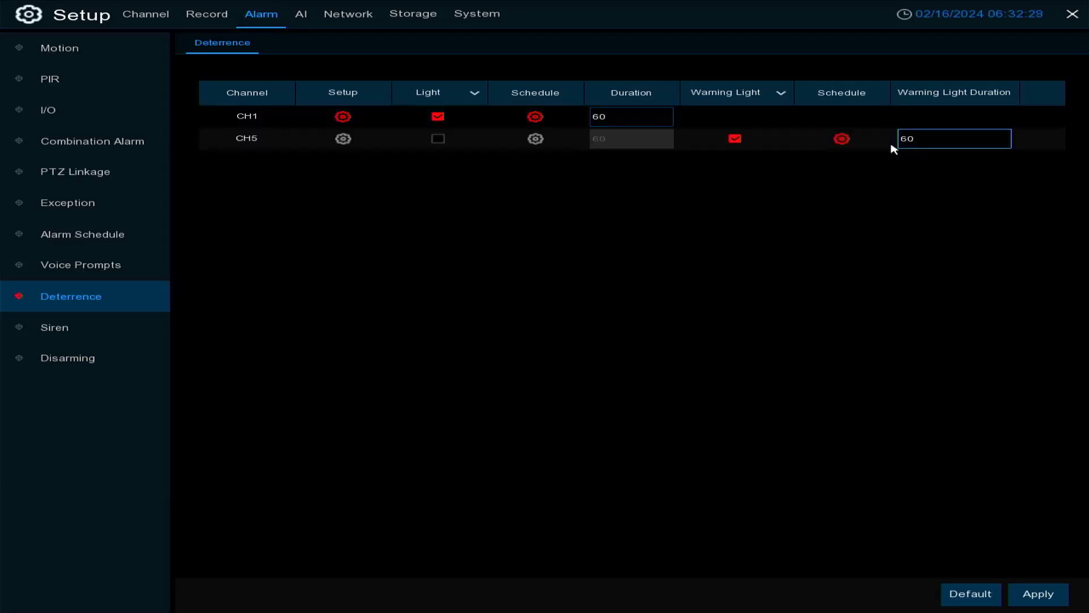
Open the Siren settings and check the available channels and siren types, keeping CH1 and Alarm1
left_click(57, 332)
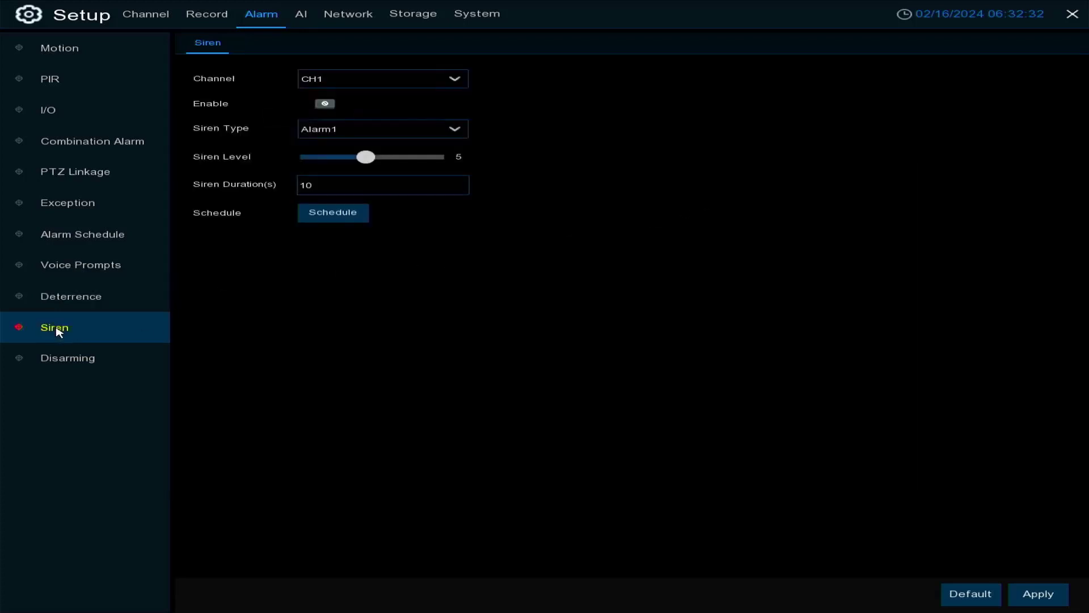
left_click(340, 84)
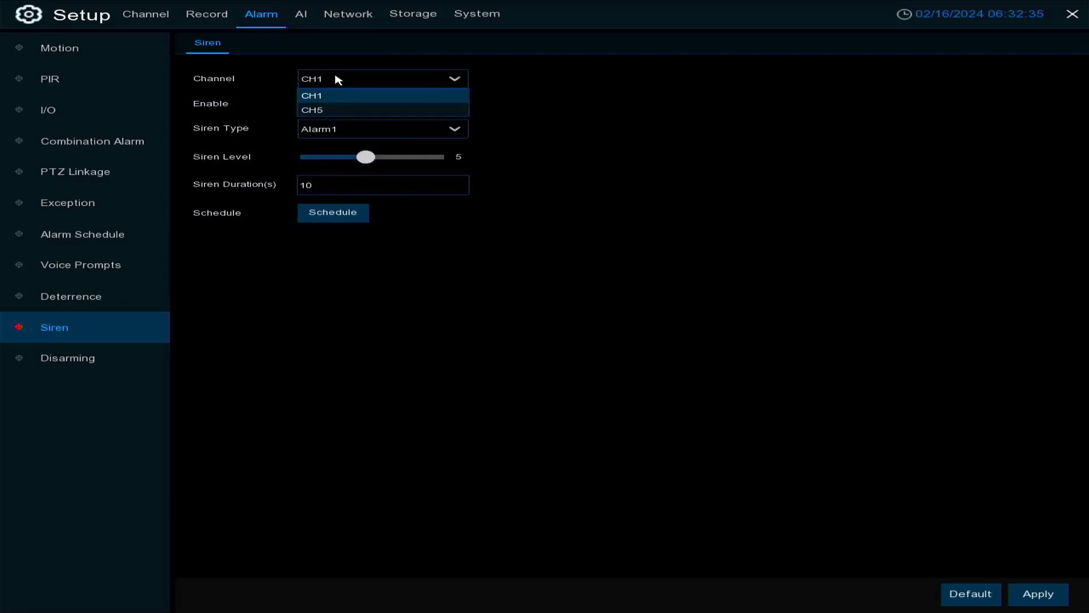
left_click(339, 57)
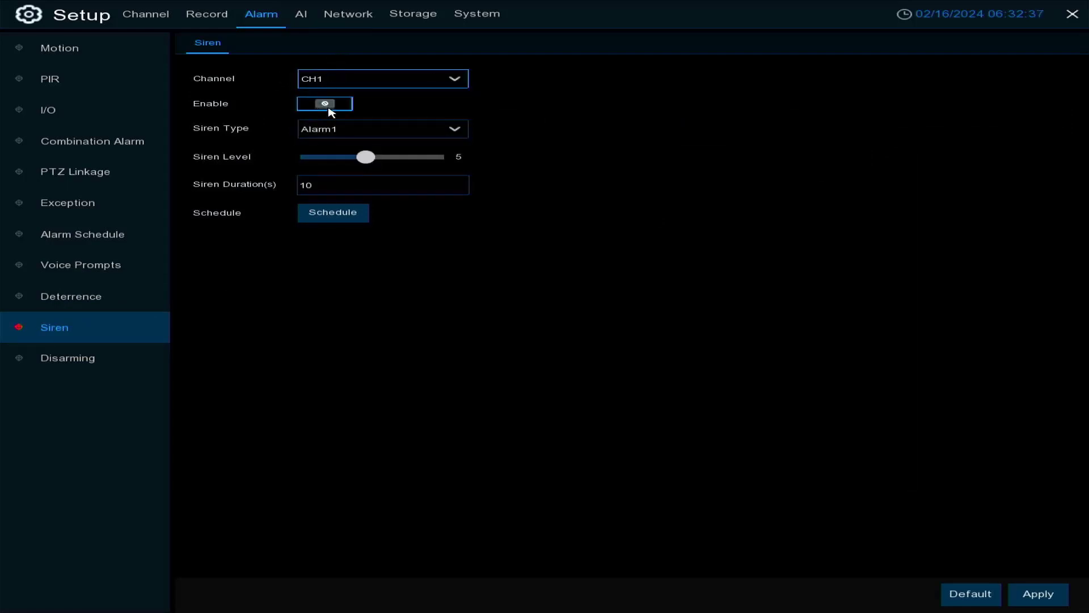
left_click(454, 130)
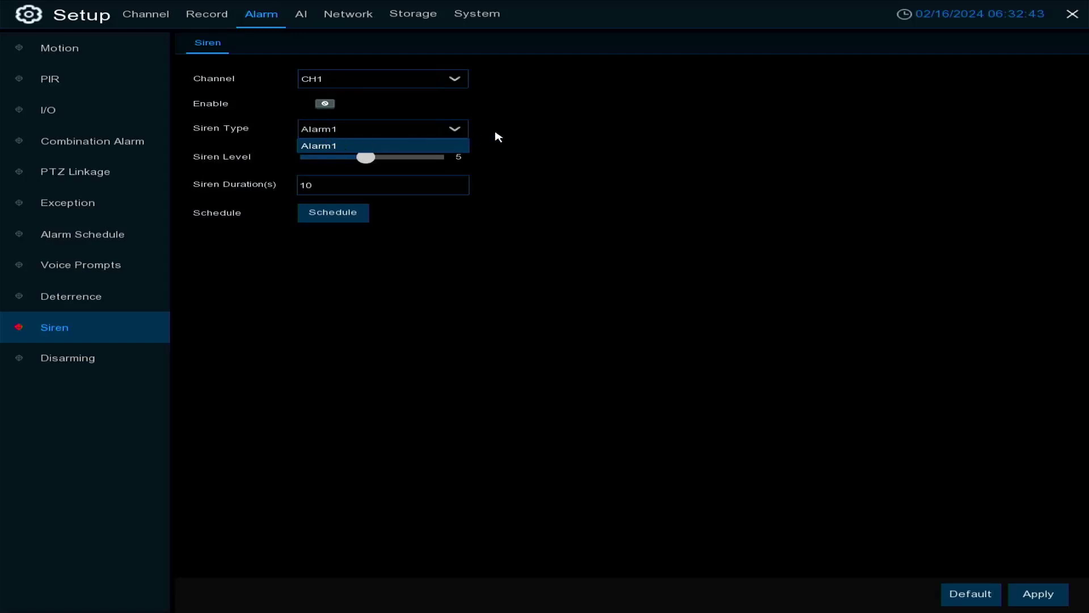
left_click(540, 149)
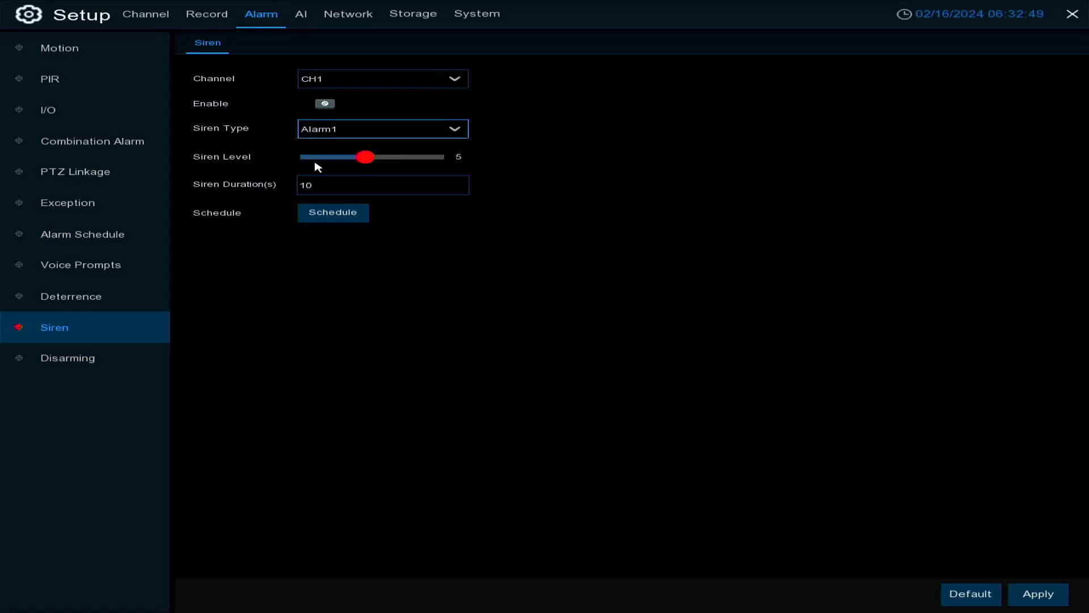
Try to adjust CH1's siren level and siren duration, then reopen the Siren settings
left_click(423, 163)
left_click(443, 164)
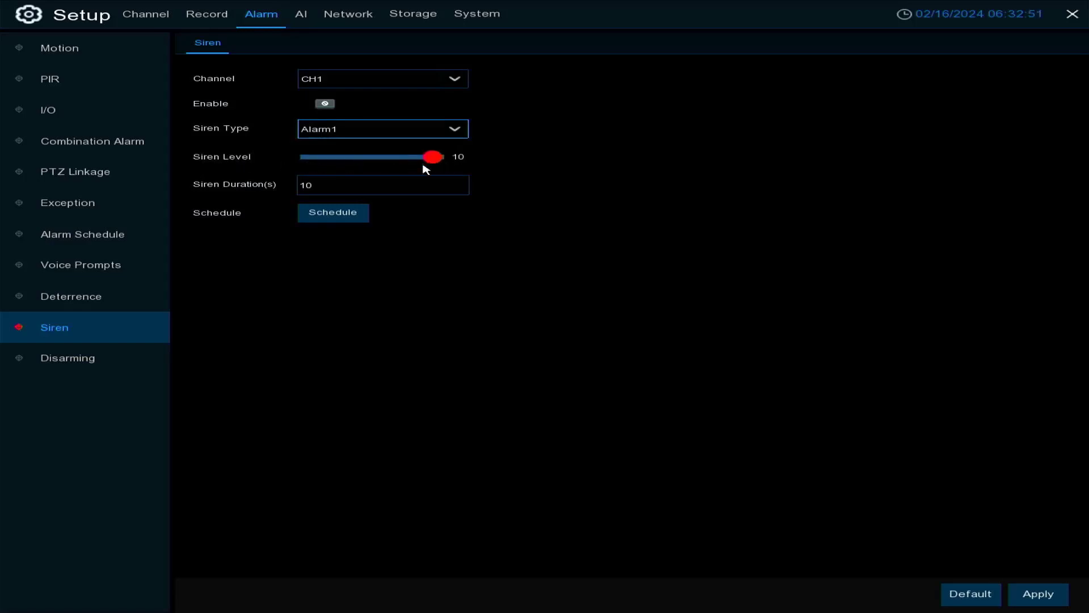
left_click(338, 187)
right_click(475, 255)
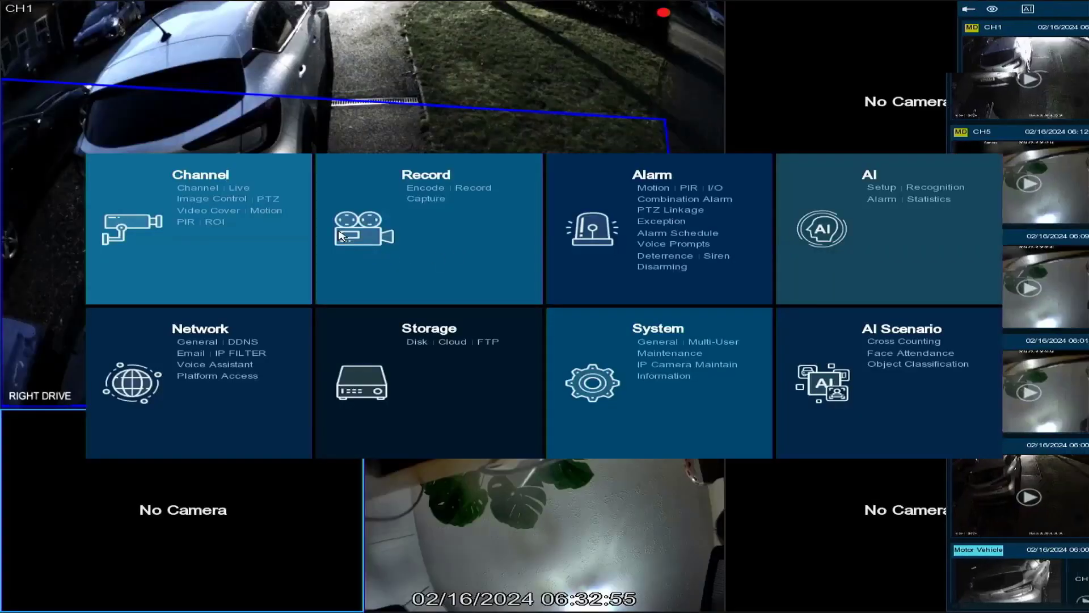
left_click(714, 258)
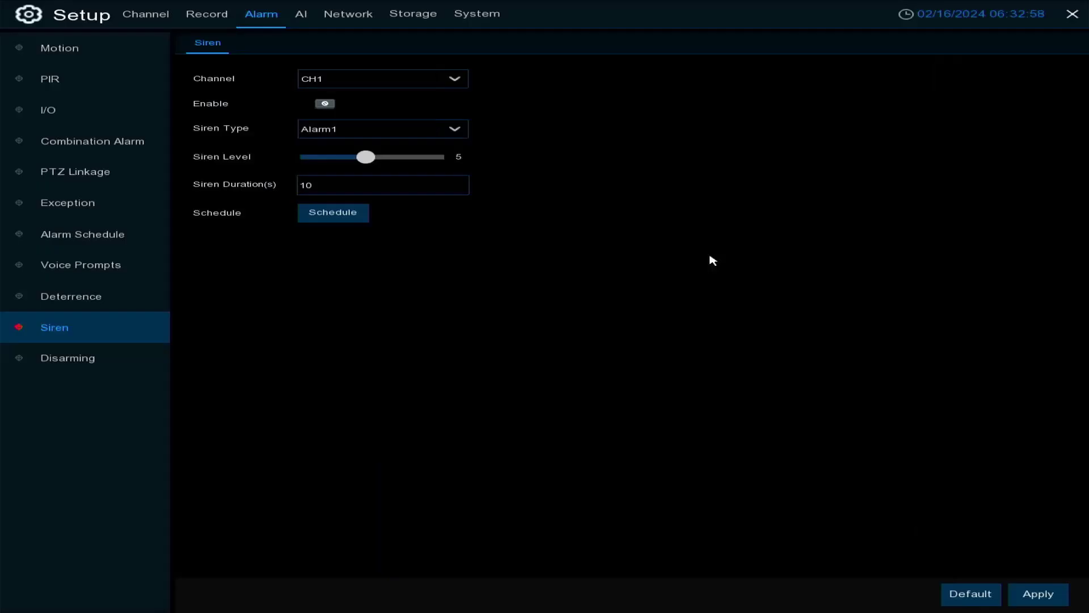
View the Motion siren schedule for CH1 and close it without saving
left_click(339, 214)
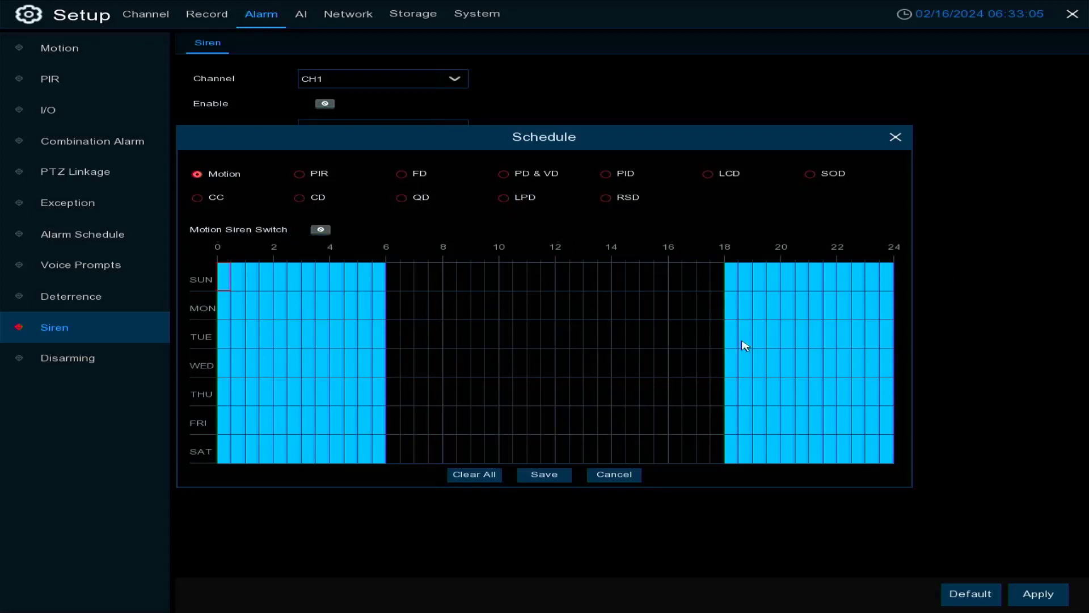
left_click(896, 138)
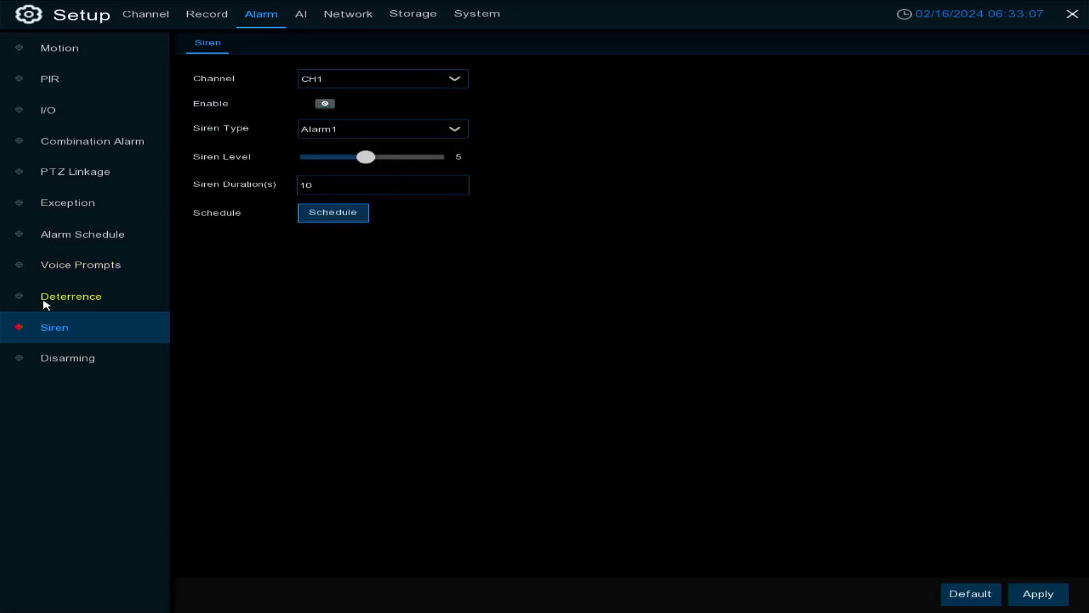
Try the Disarming switch in the Disarming settings, leaving it off, and view CH1's disarming schedule
left_click(62, 368)
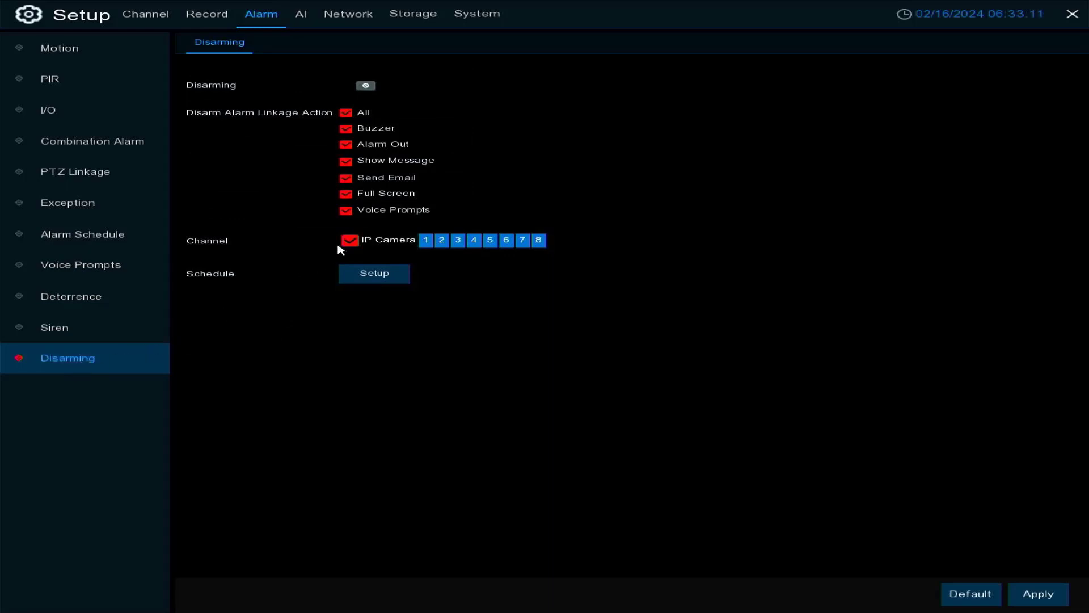
left_click(366, 88)
left_click(368, 89)
left_click(376, 274)
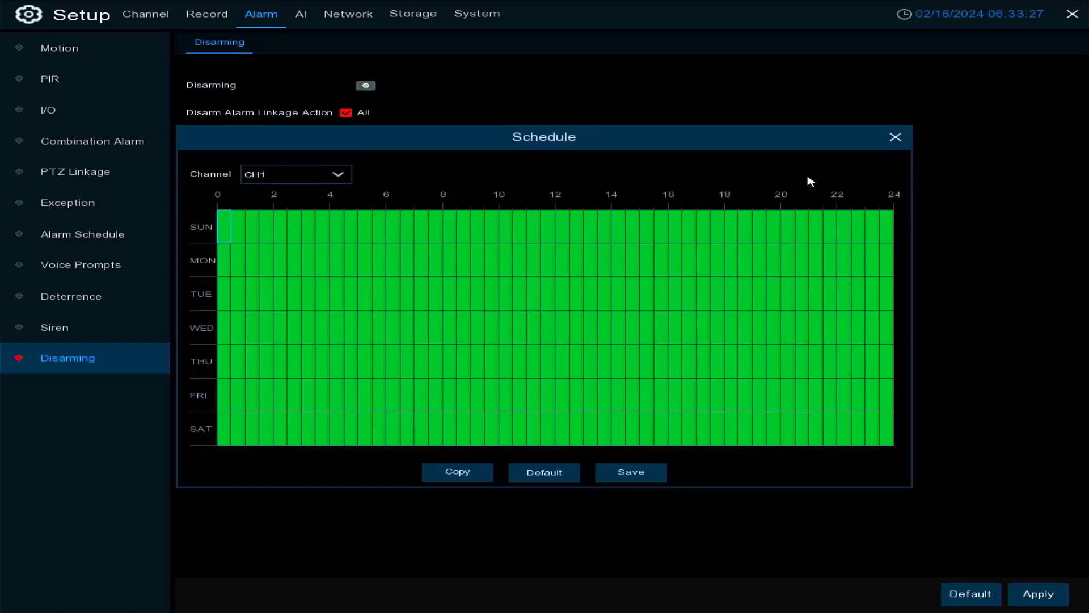
left_click(896, 139)
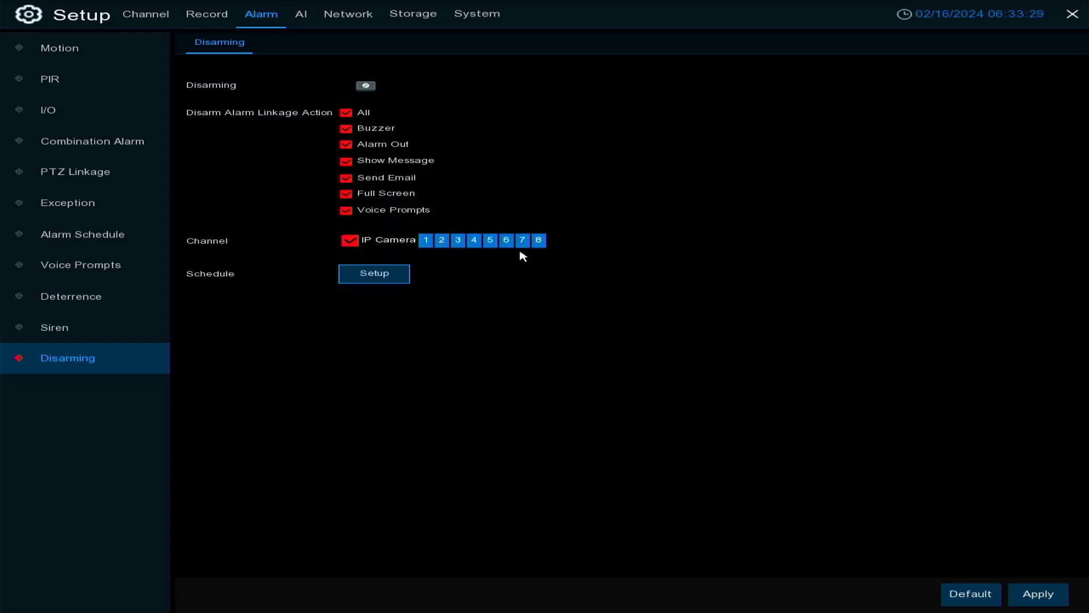